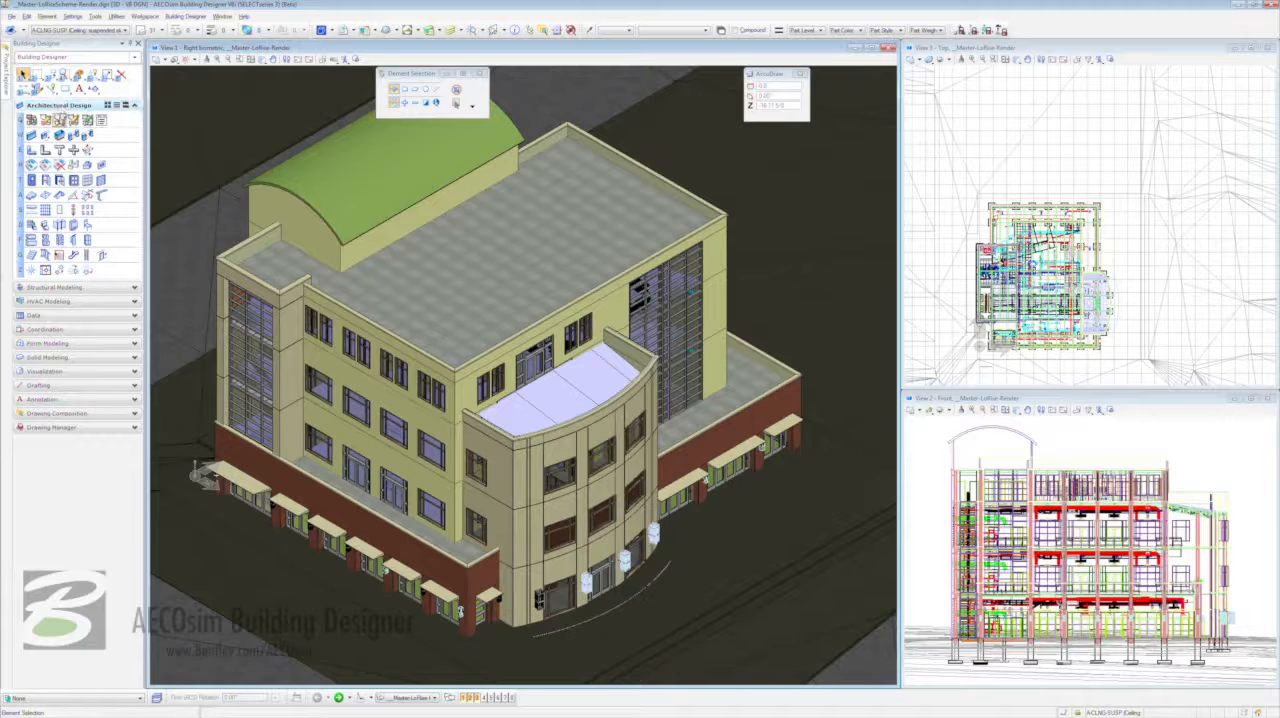
- Start the Setup Camera tool and set the camera height to 6.0 and the target height to 25.0
{"action": "left_click", "coordinate": [85, 371]}
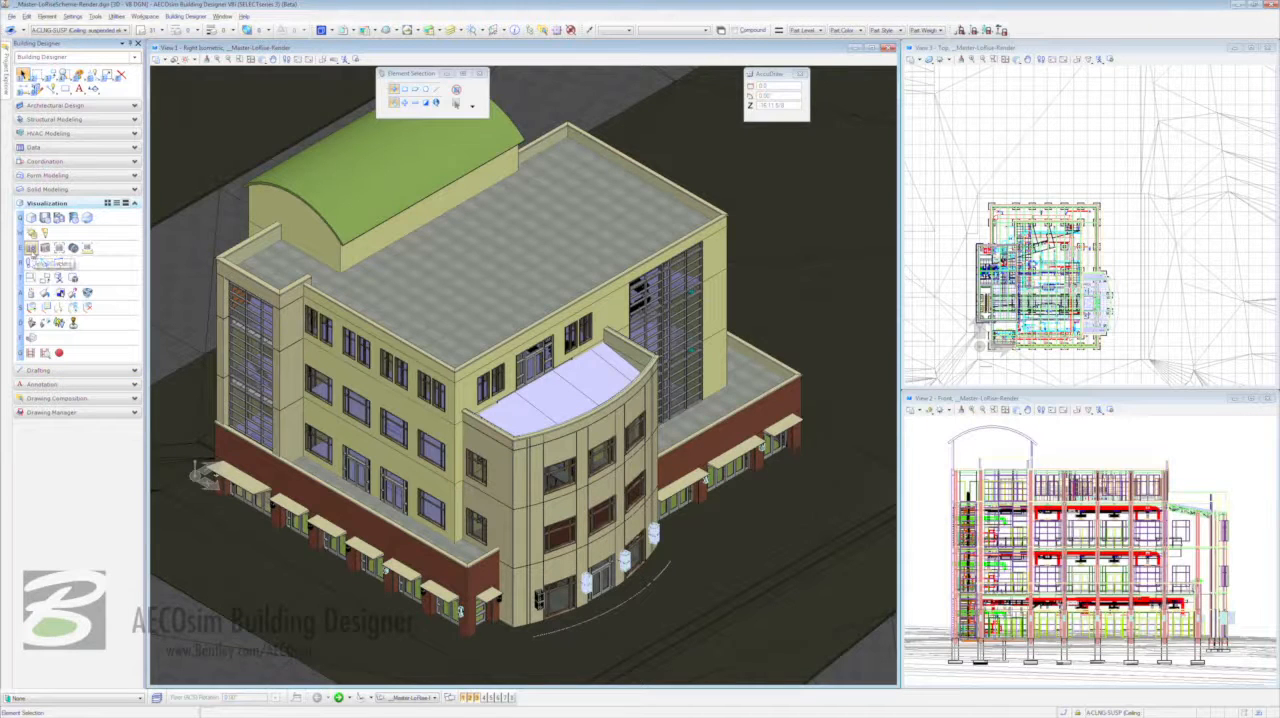
{"action": "left_click", "coordinate": [31, 248]}
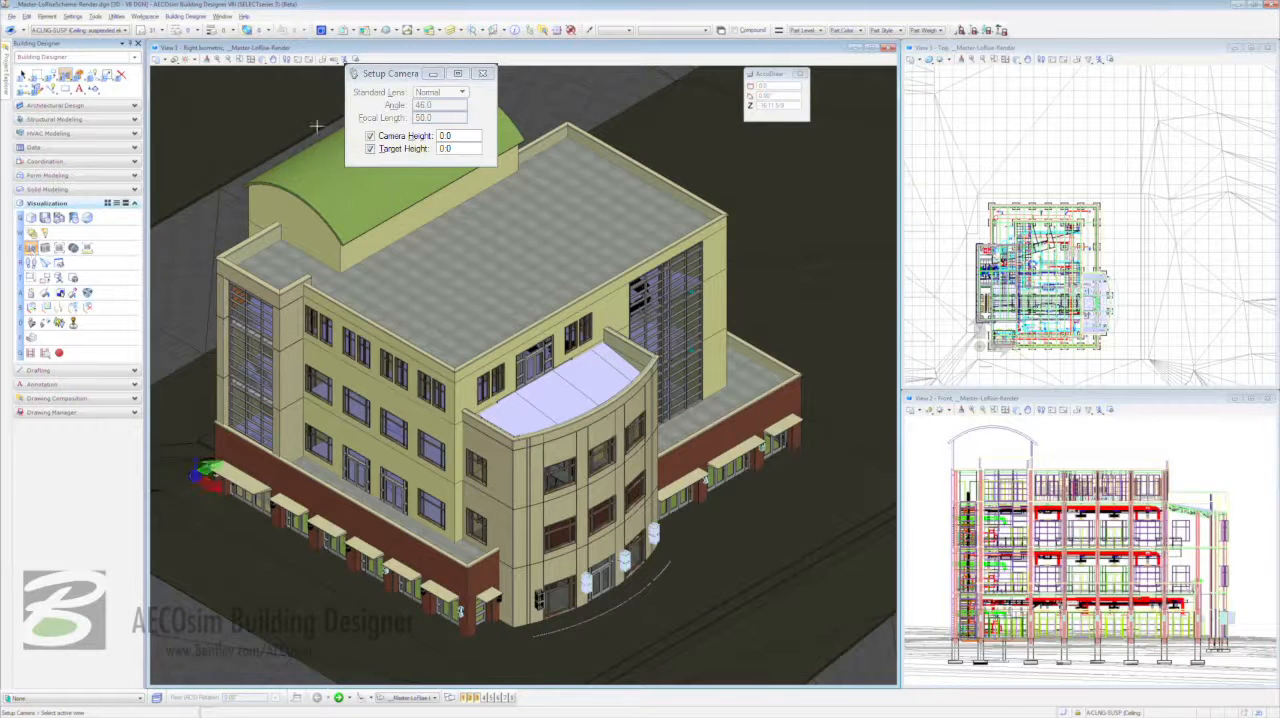
{"action": "left_click", "coordinate": [458, 141]}
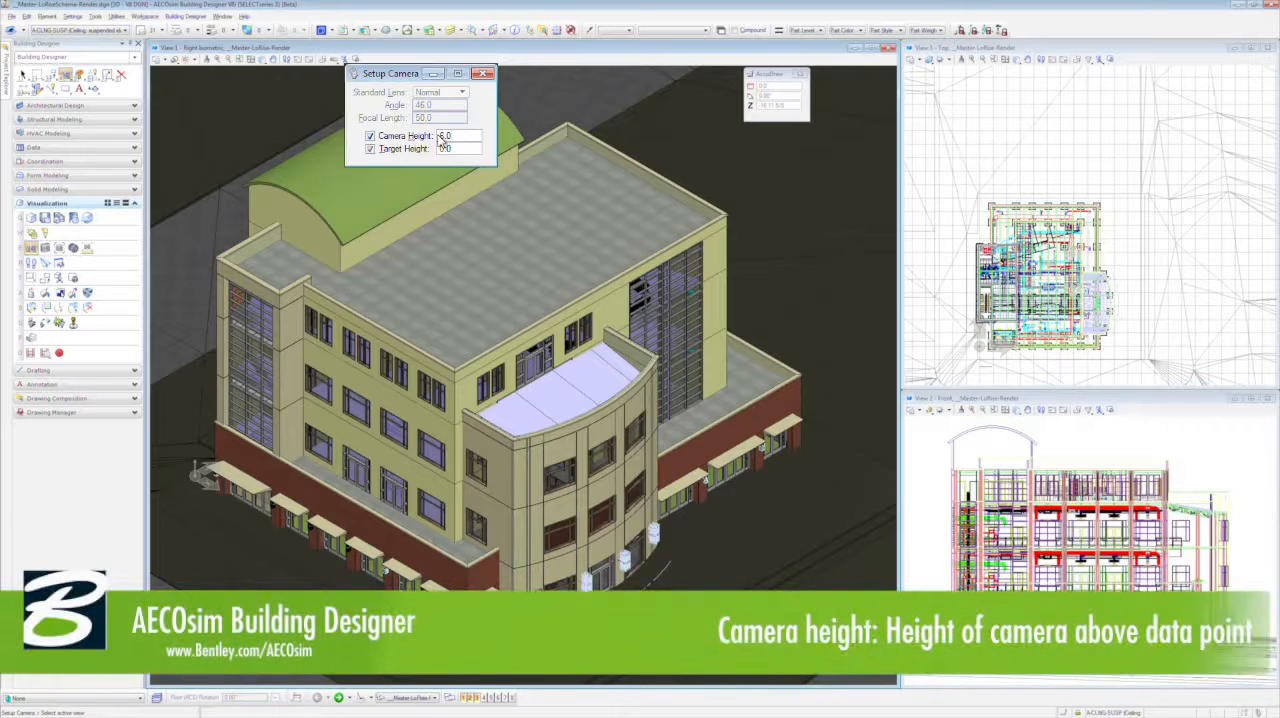
{"action": "type", "text": "6"}
{"action": "key", "text": "Tab"}
{"action": "type", "text": "25.0"}
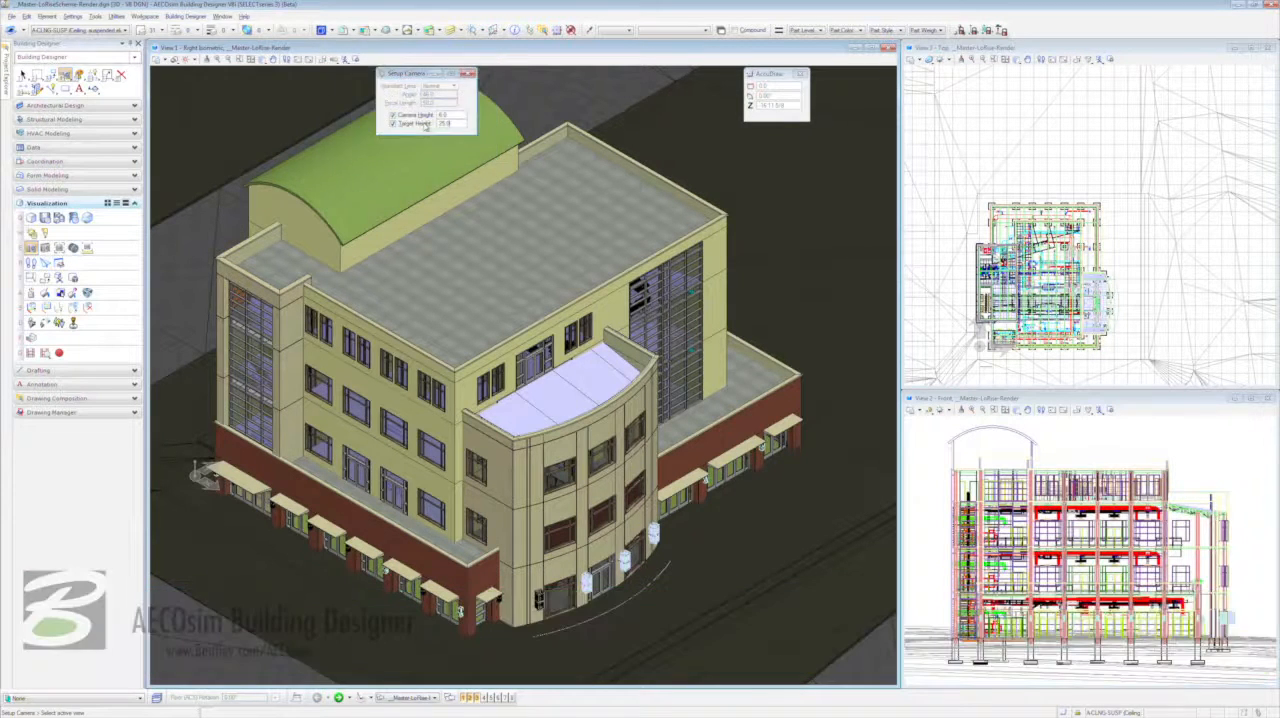
- Set up the camera for View 1, placing its eye outside the building in the top view and its target inside the building
{"action": "left_click", "coordinate": [475, 242]}
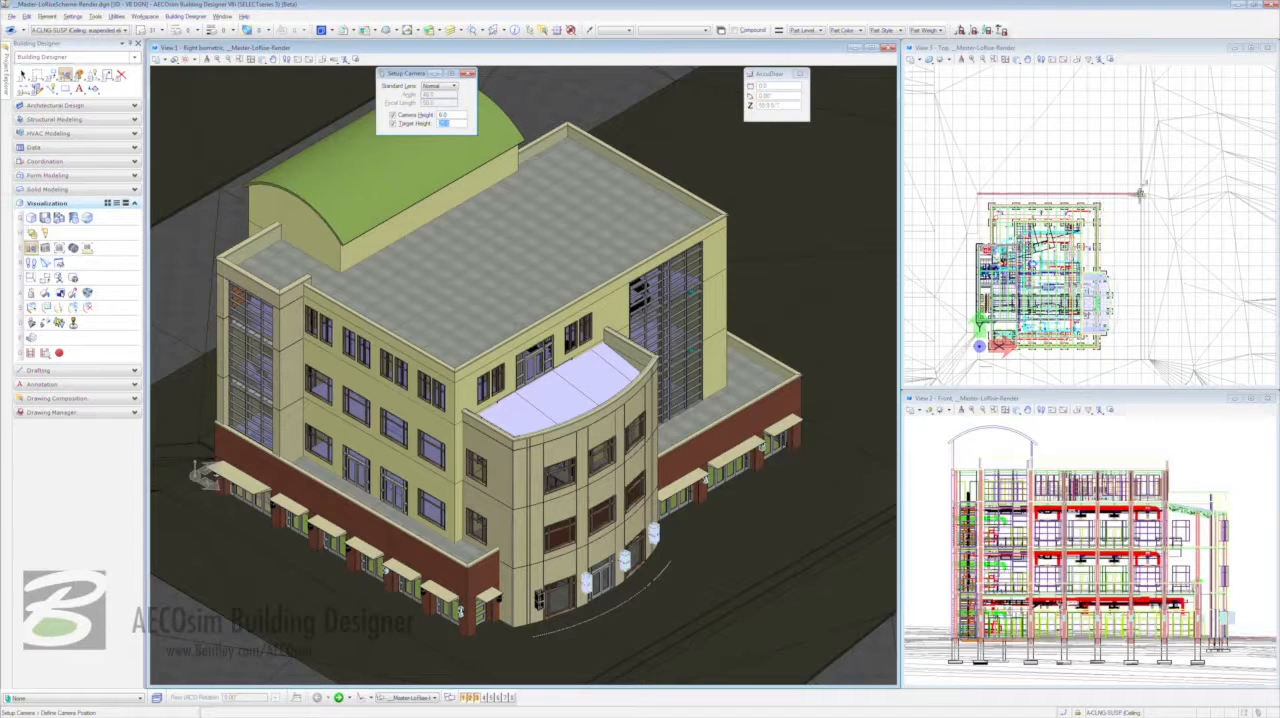
{"action": "left_click", "coordinate": [1141, 193]}
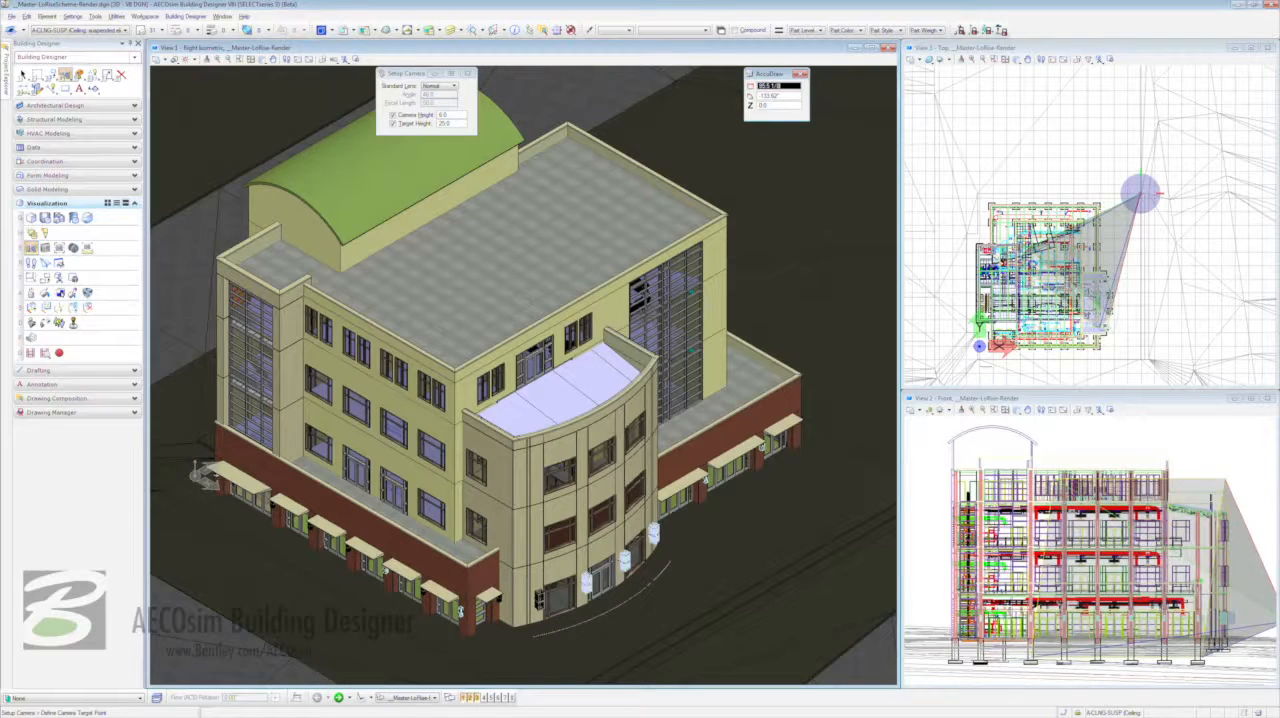
{"action": "left_click", "coordinate": [1059, 279]}
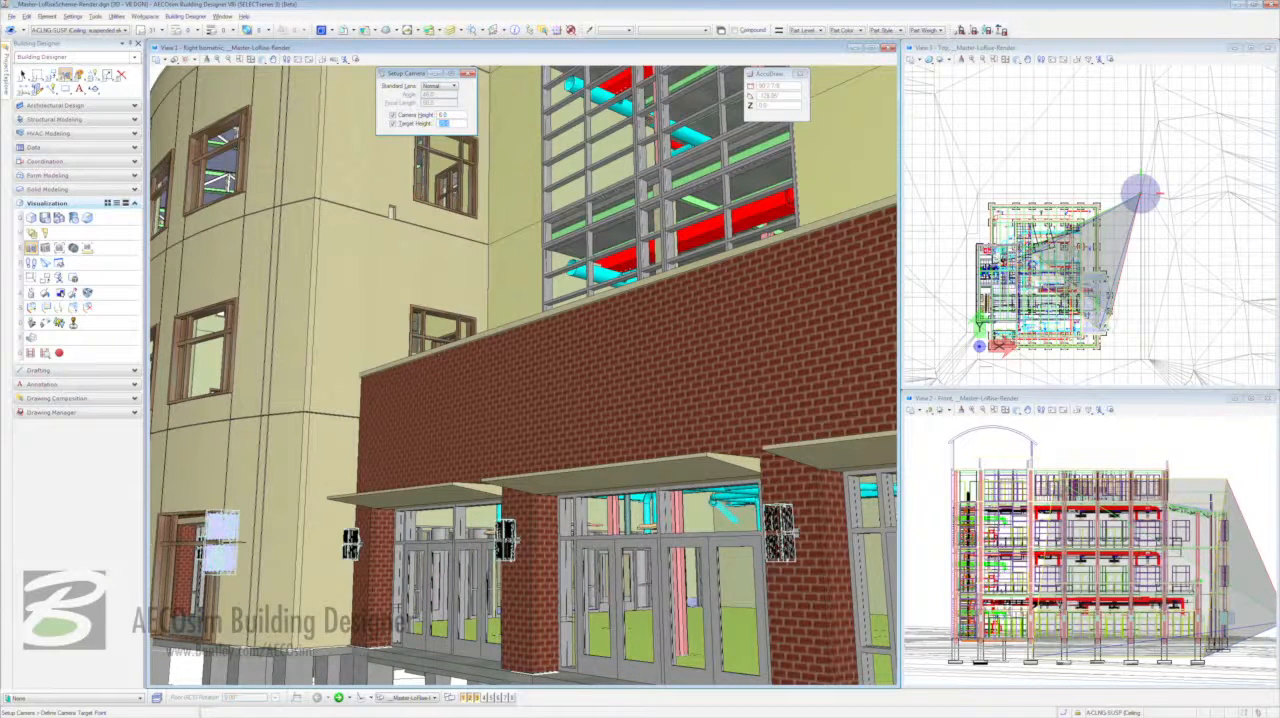
{"action": "left_click", "coordinate": [1060, 294]}
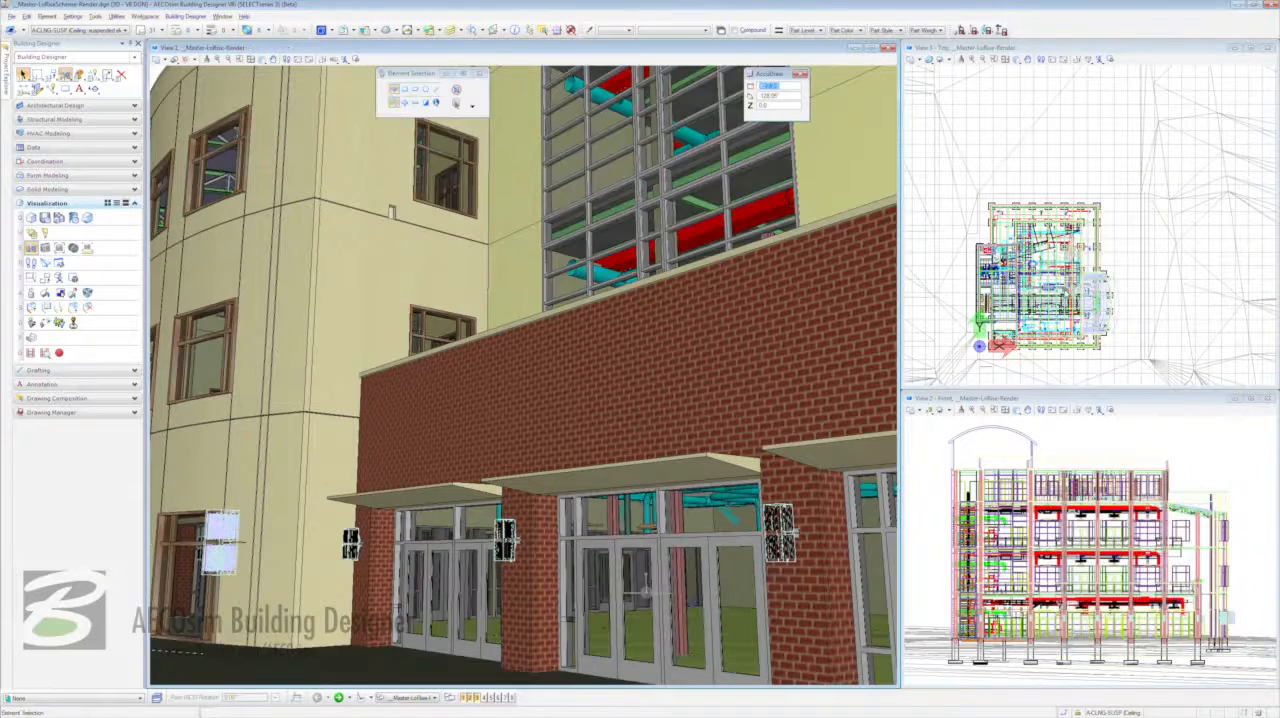
- Start the Define Camera tool for View 1 and set its projection to Two Point
{"action": "left_click", "coordinate": [45, 250]}
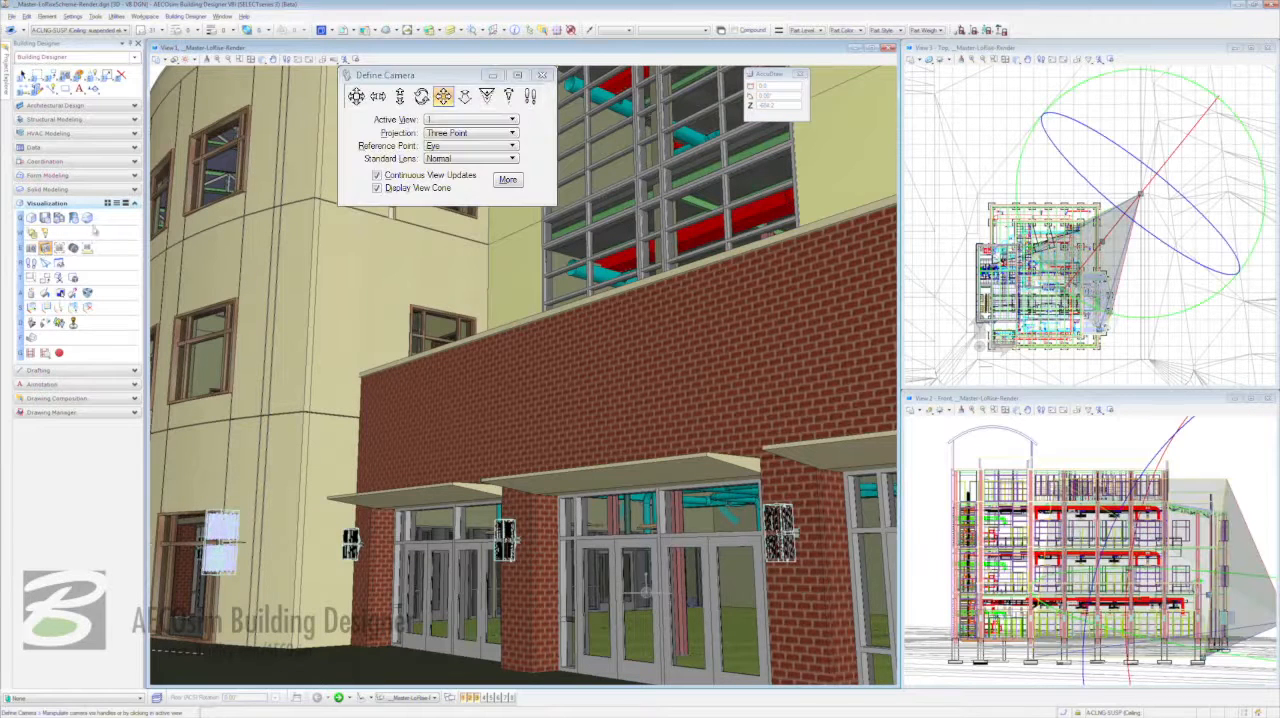
{"action": "left_click", "coordinate": [449, 77]}
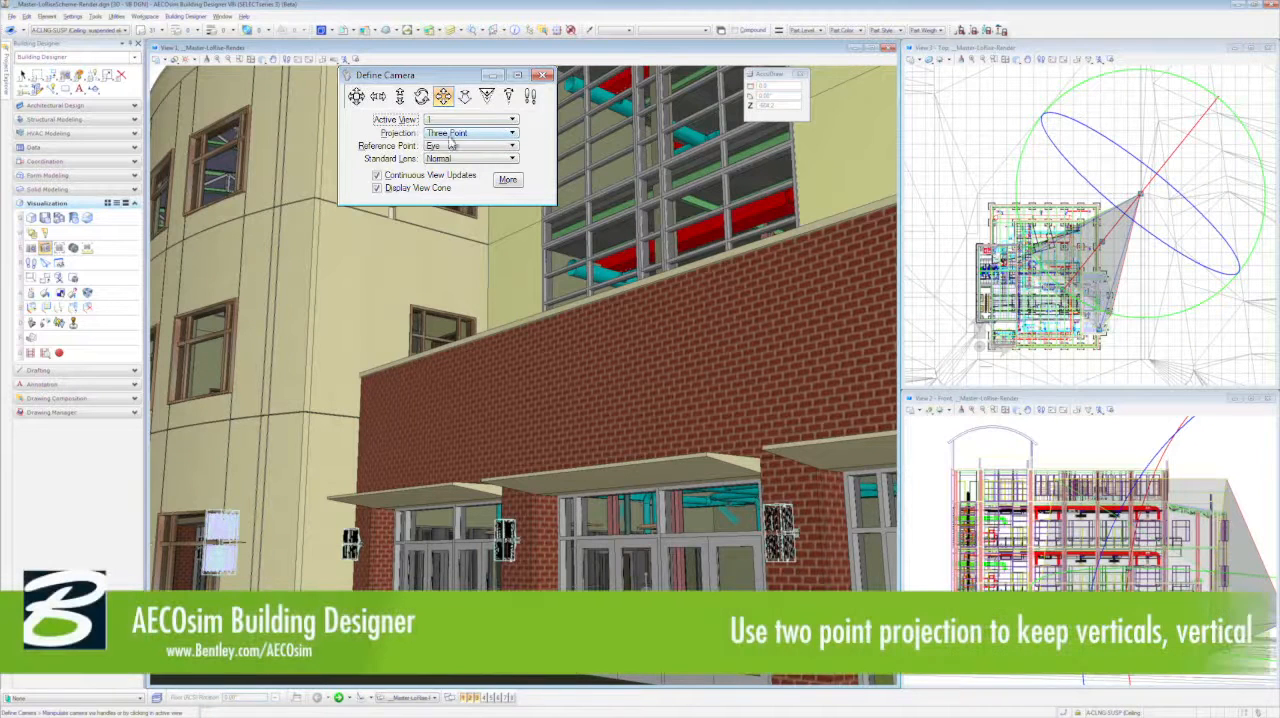
{"action": "left_click", "coordinate": [512, 136]}
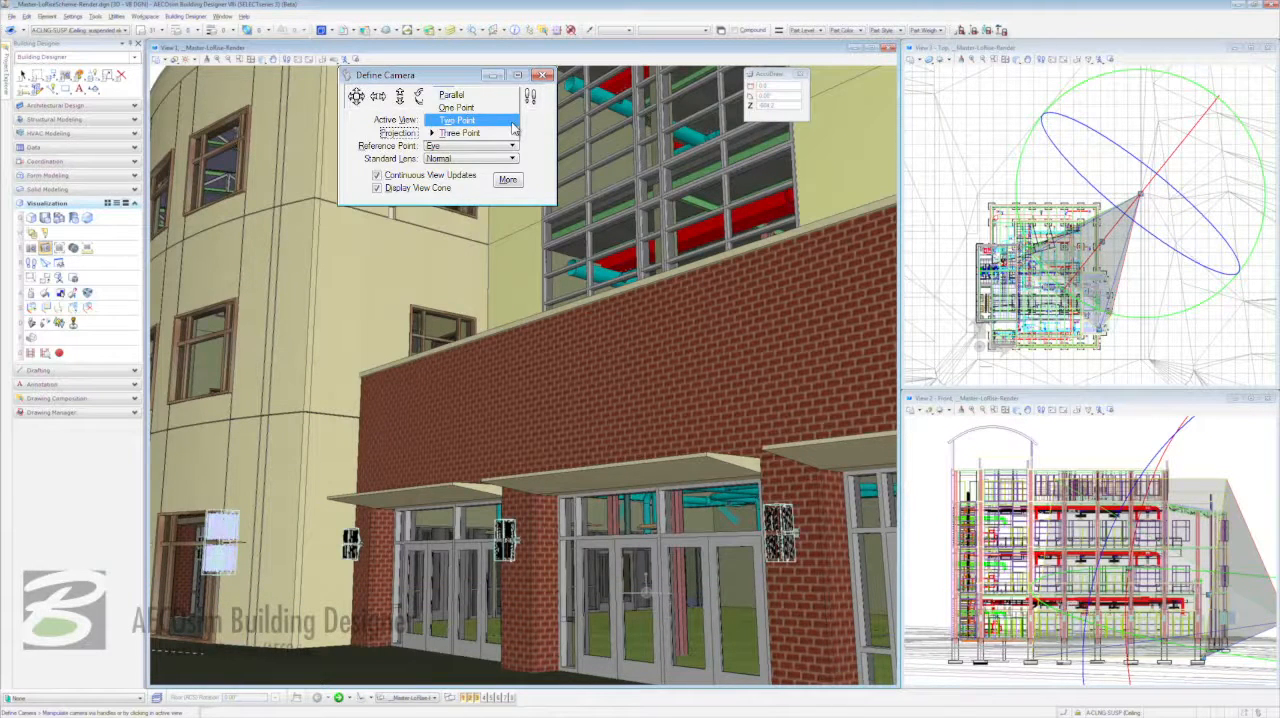
{"action": "left_click", "coordinate": [512, 121]}
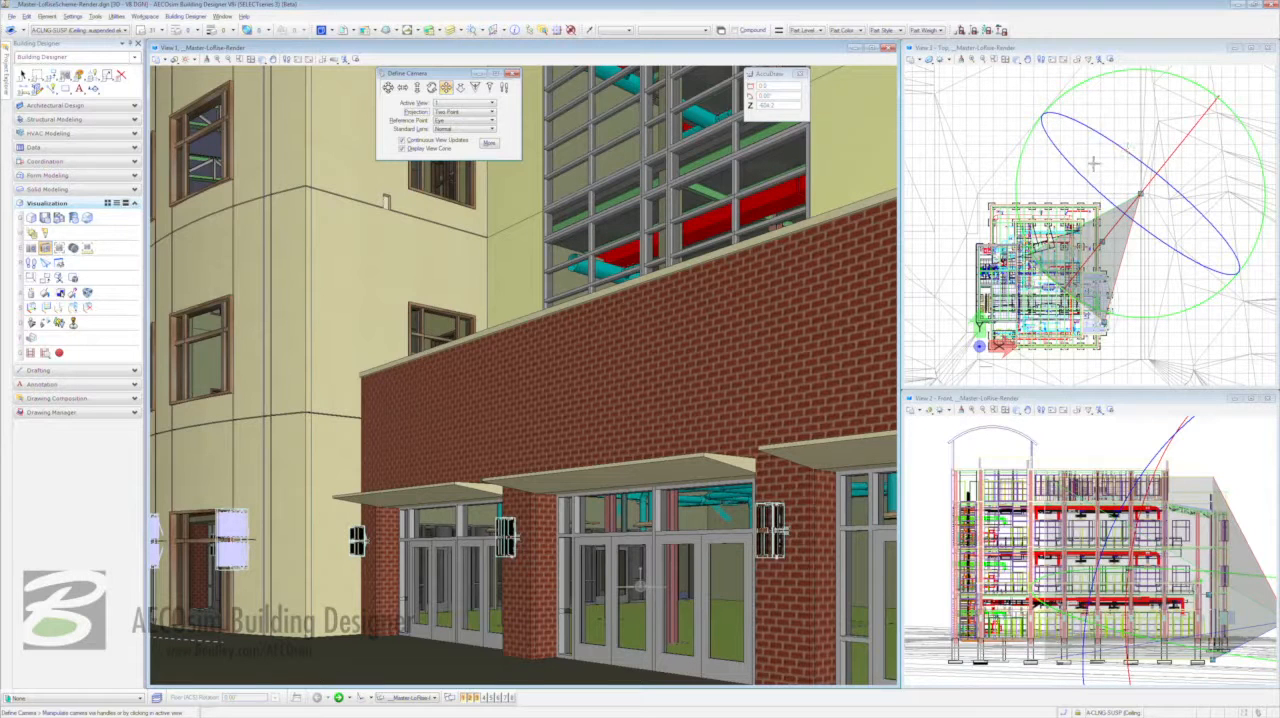
- Widen the camera's view cone slightly and reposition its eye point in the top view to bring the brick arcade's corner into view
{"action": "left_click", "coordinate": [1103, 321]}
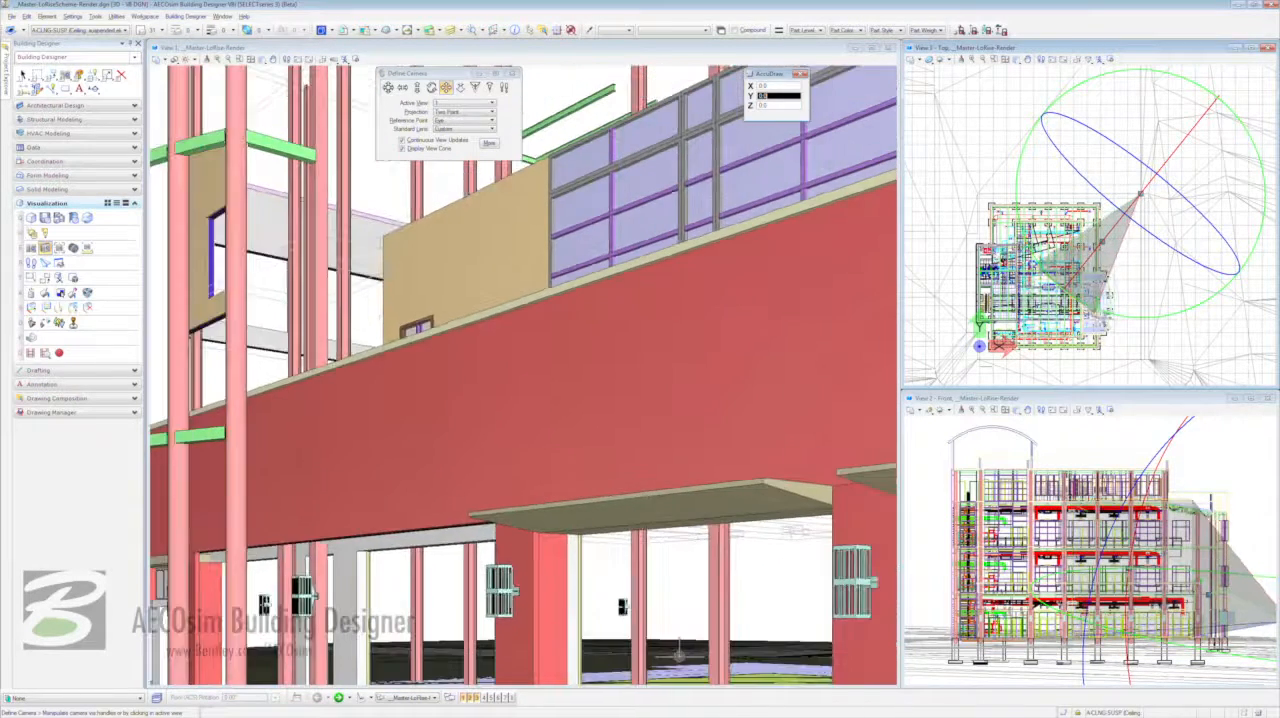
{"action": "left_click", "coordinate": [1115, 324]}
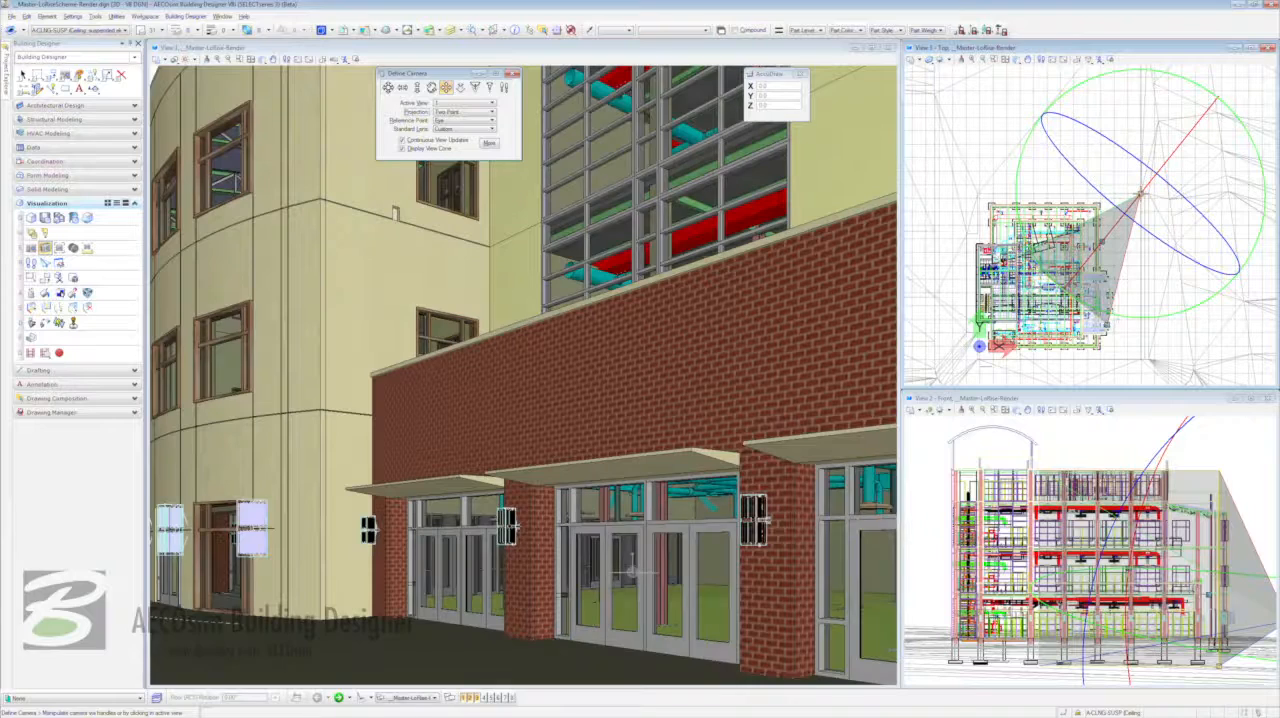
{"action": "left_click", "coordinate": [1140, 194]}
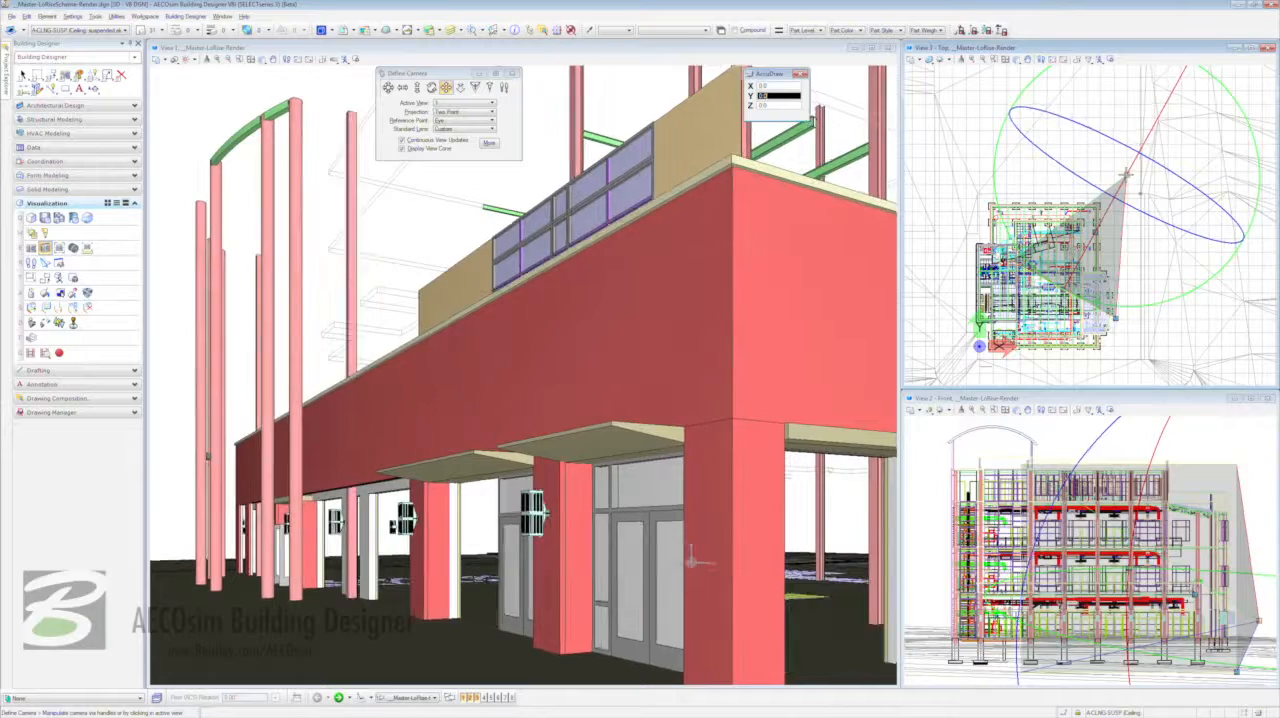
{"action": "left_click", "coordinate": [1125, 175]}
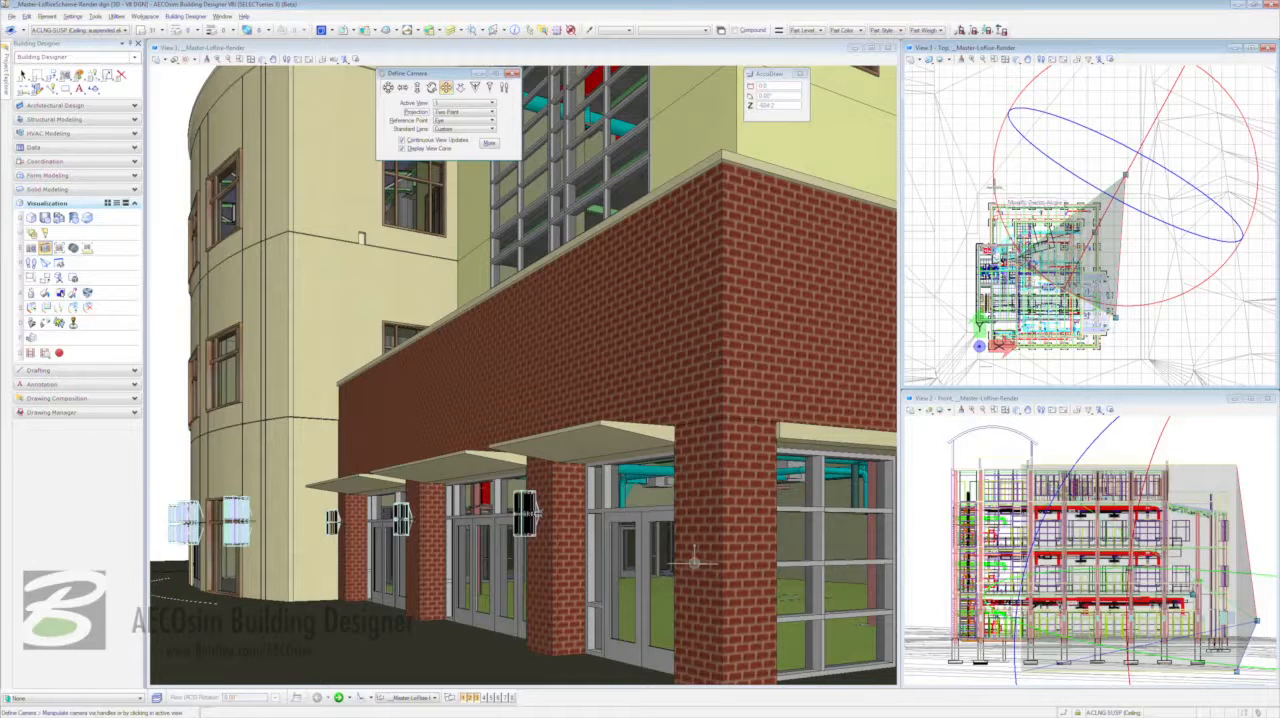
{"action": "mouse_move", "coordinate": [994, 186]}
{"action": "left_mouse_down"}
{"action": "mouse_move", "coordinate": [994, 162]}
{"action": "mouse_move", "coordinate": [1001, 184]}
{"action": "left_mouse_up"}
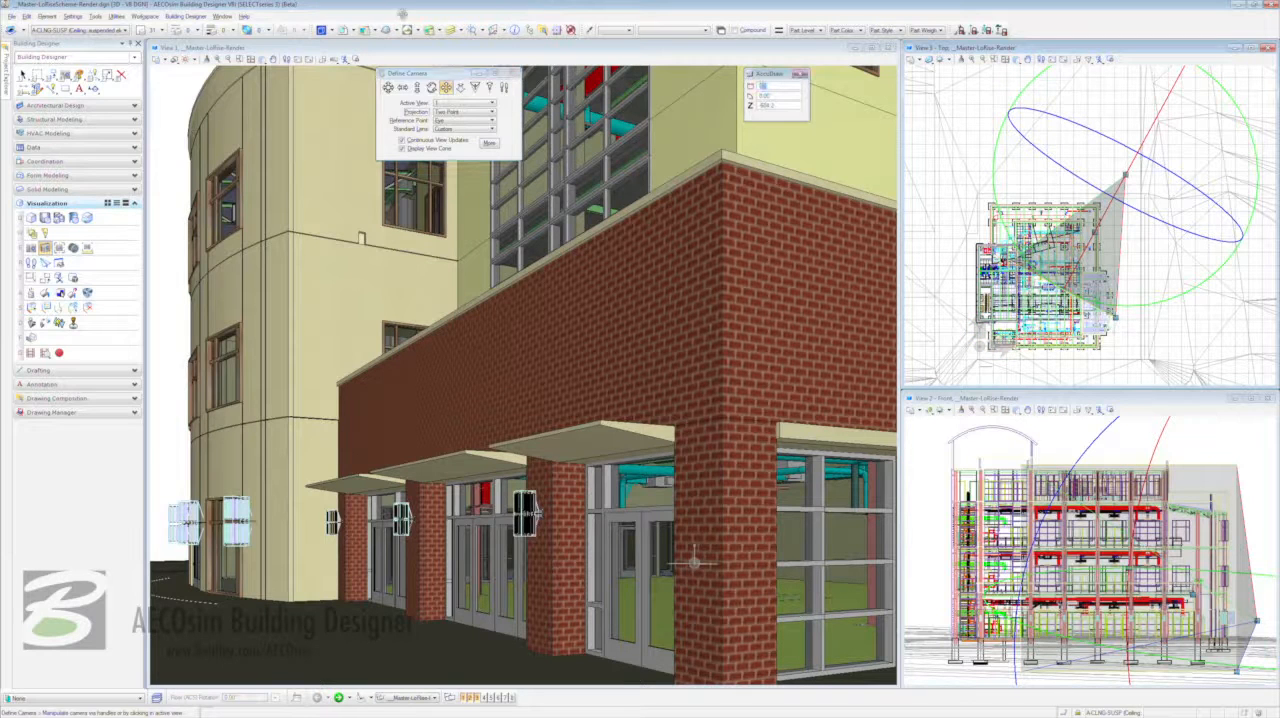
- Review the saved views _ViewBirdsEyeFromCorner and _ViewFromCorner in View 1
{"action": "left_click", "coordinate": [418, 30]}
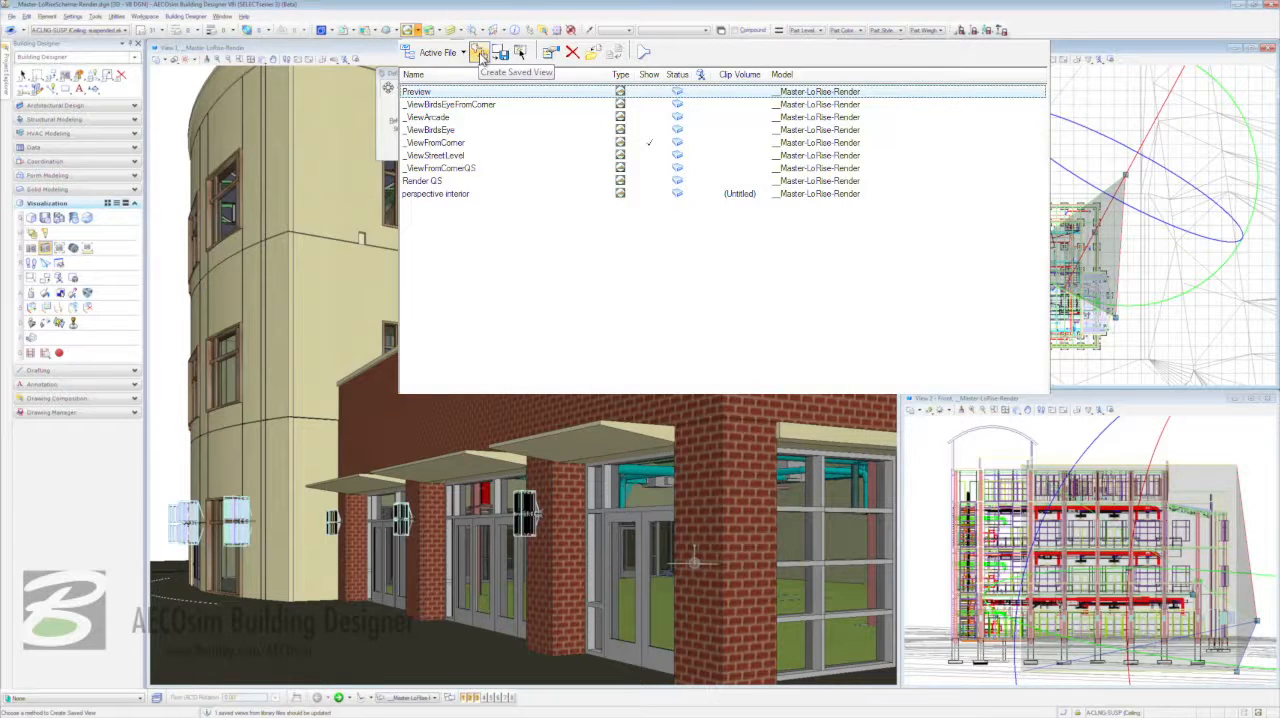
{"action": "left_click", "coordinate": [455, 105]}
{"action": "double_click", "coordinate": [455, 105]}
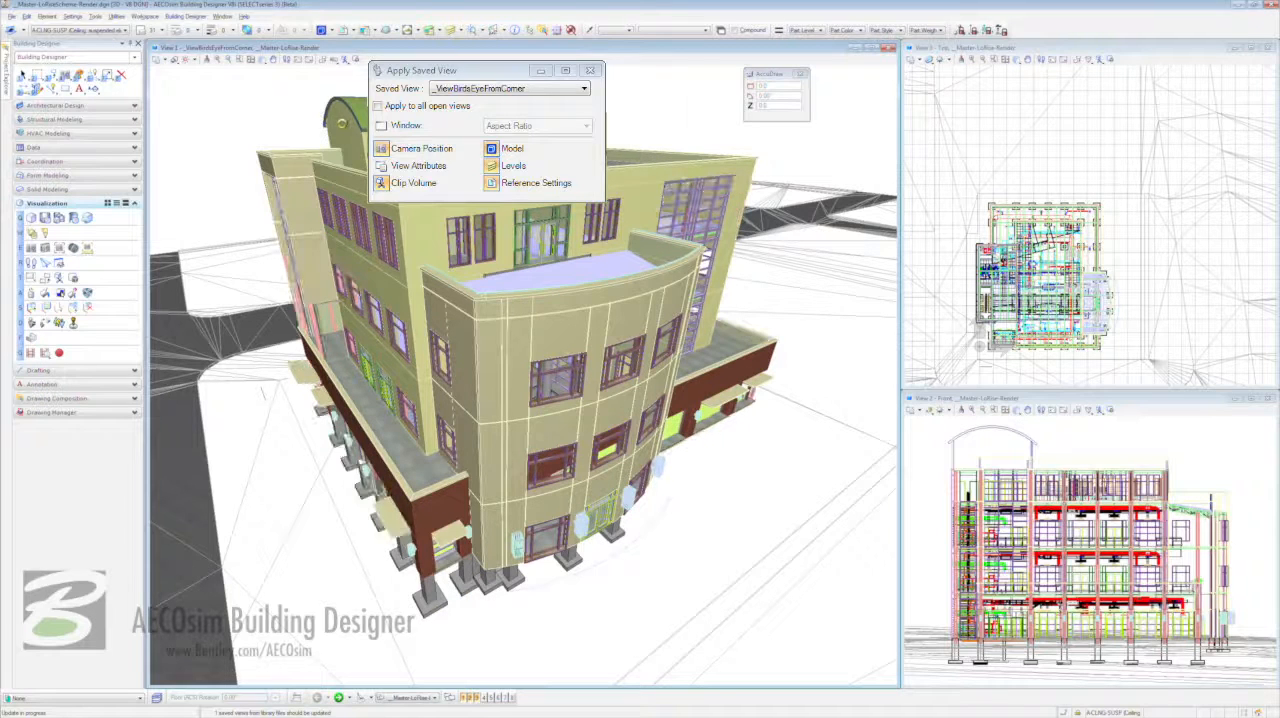
{"action": "left_click", "coordinate": [566, 90]}
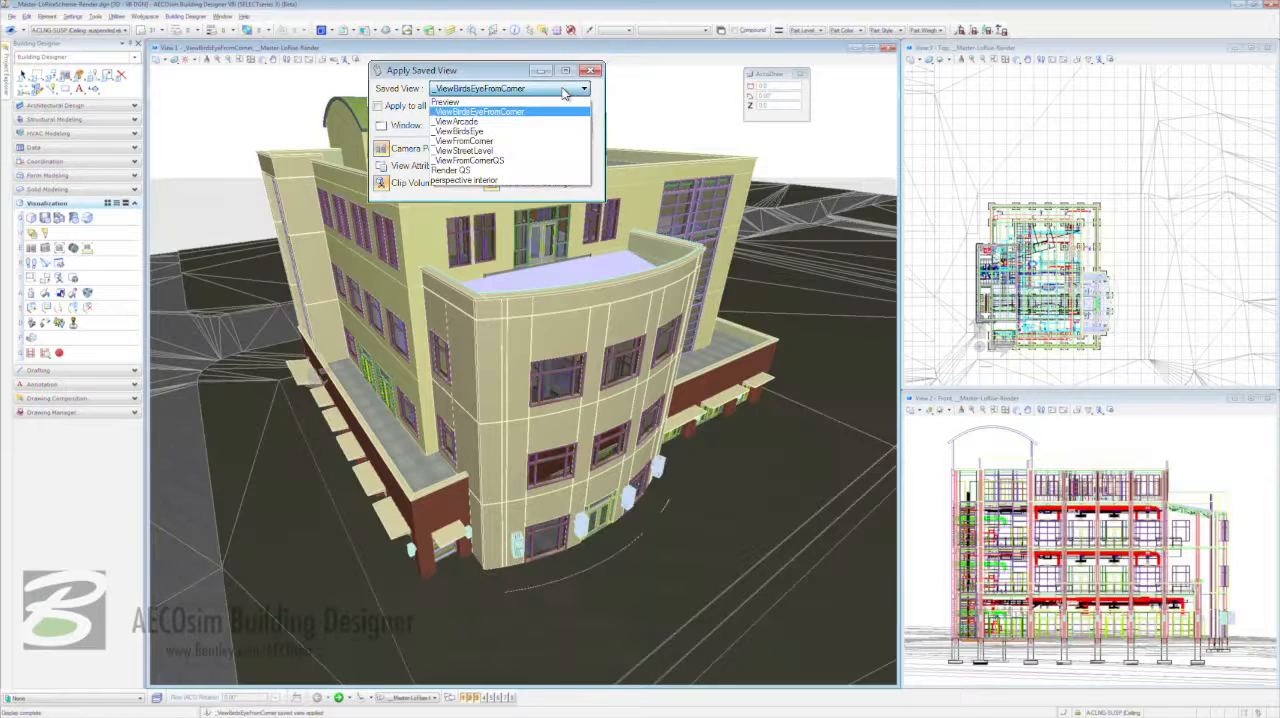
{"action": "left_click", "coordinate": [546, 142]}
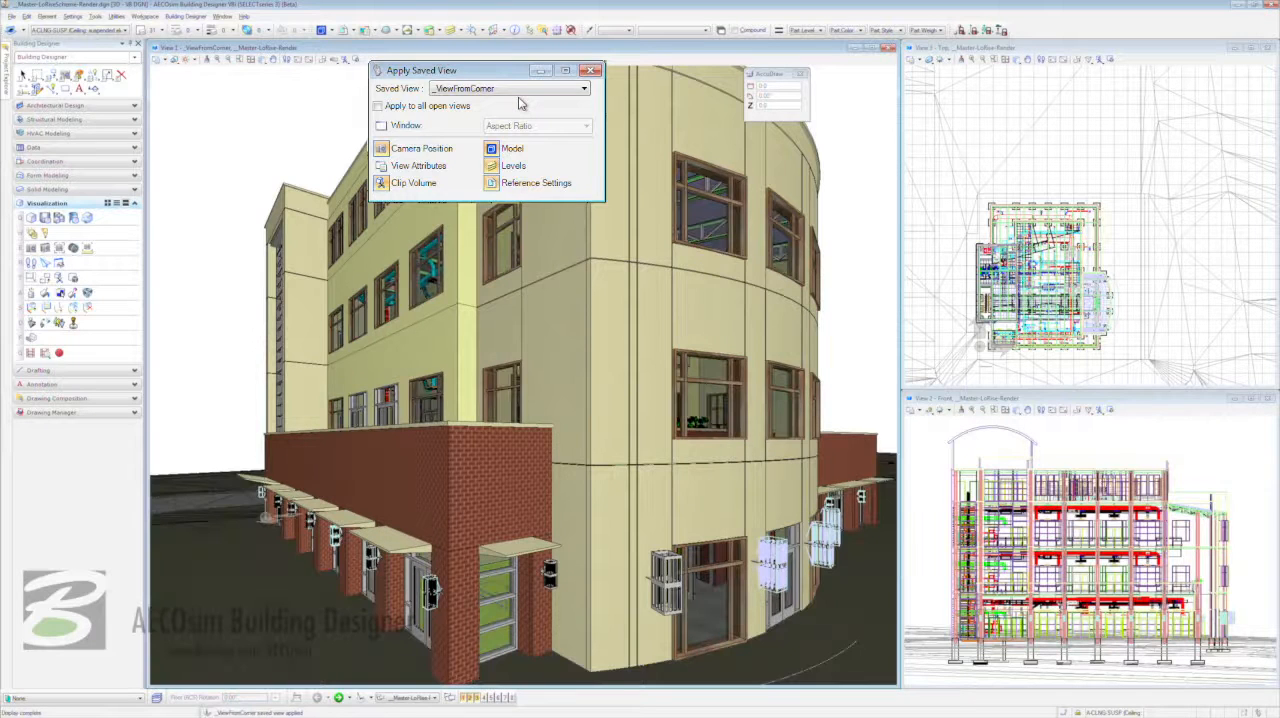
- Apply the saved view _ViewStreetLevel to View 1
{"action": "left_click", "coordinate": [520, 92]}
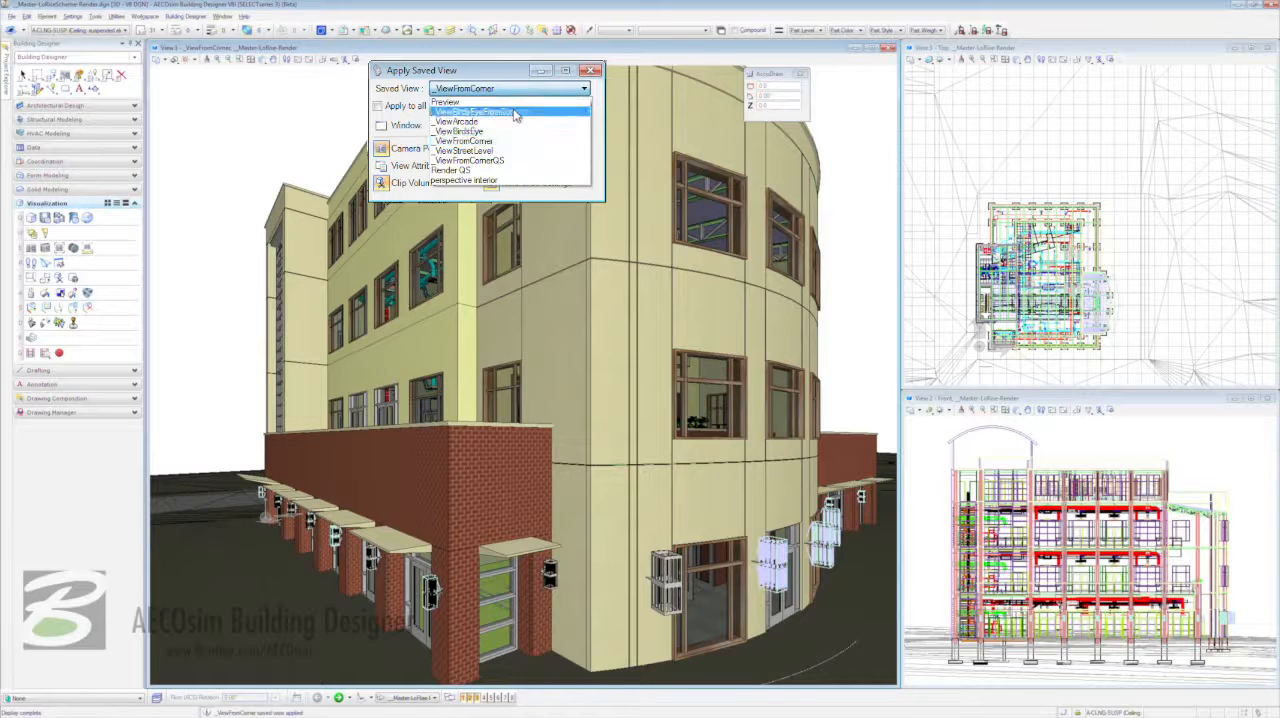
{"action": "left_click", "coordinate": [508, 150]}
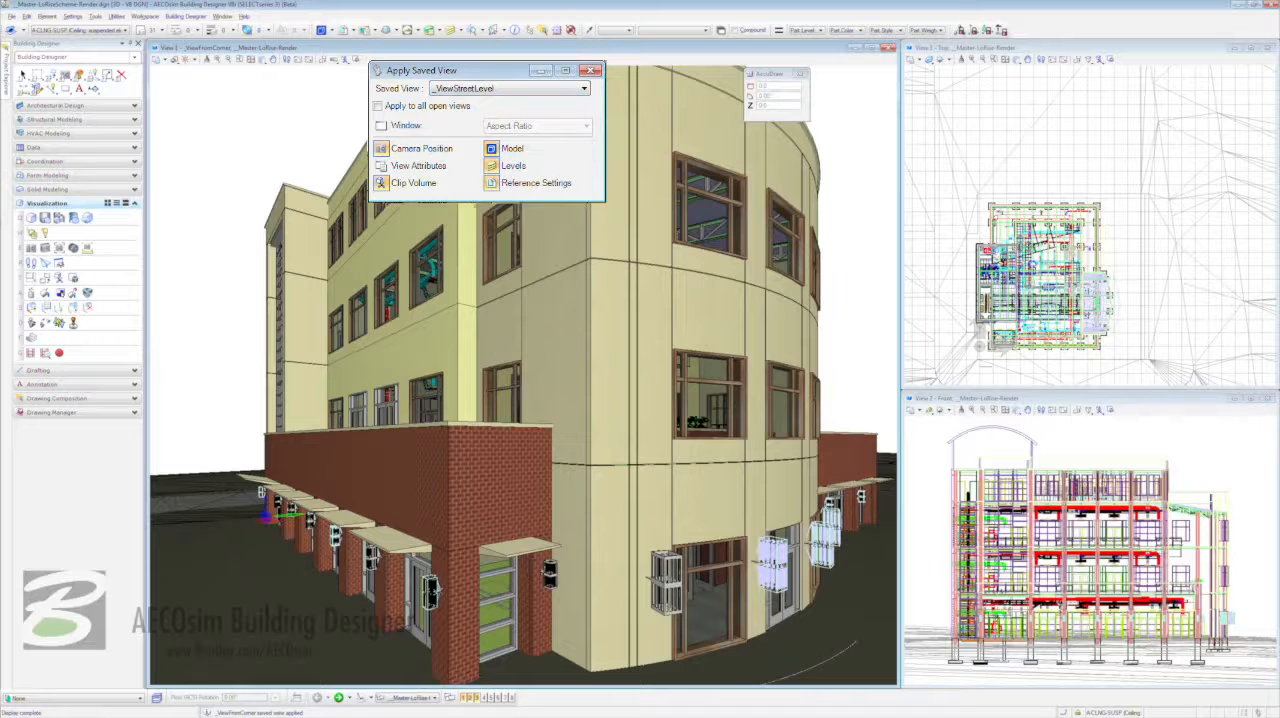
{"action": "left_click", "coordinate": [481, 218]}
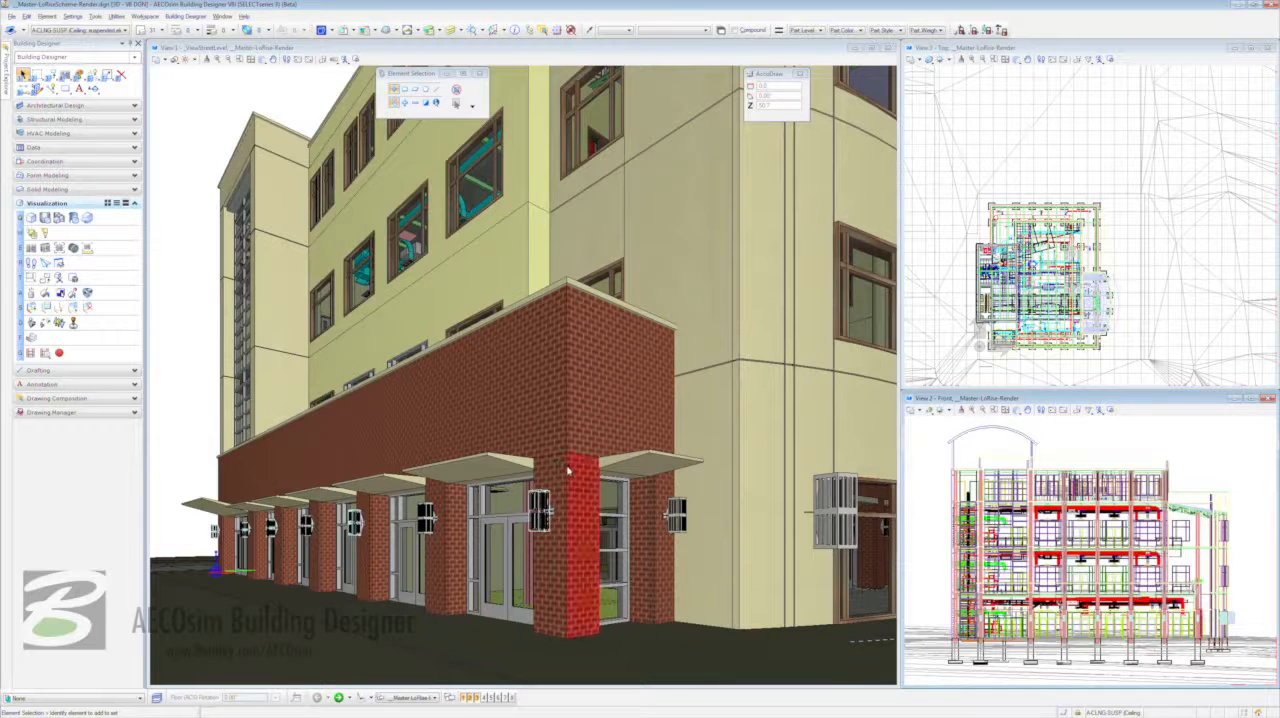
- Query the material of the brick corner column and open it in the Material Editor
{"action": "mouse_move", "coordinate": [568, 470]}
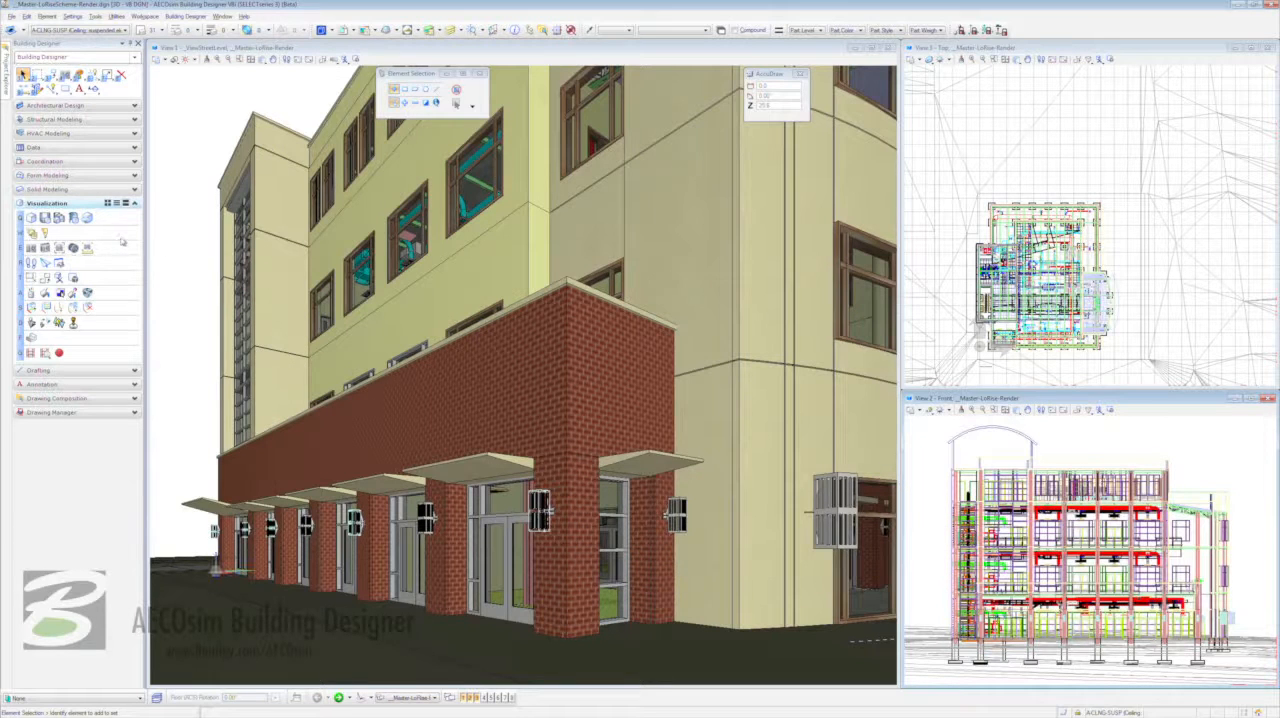
{"action": "left_click", "coordinate": [74, 293]}
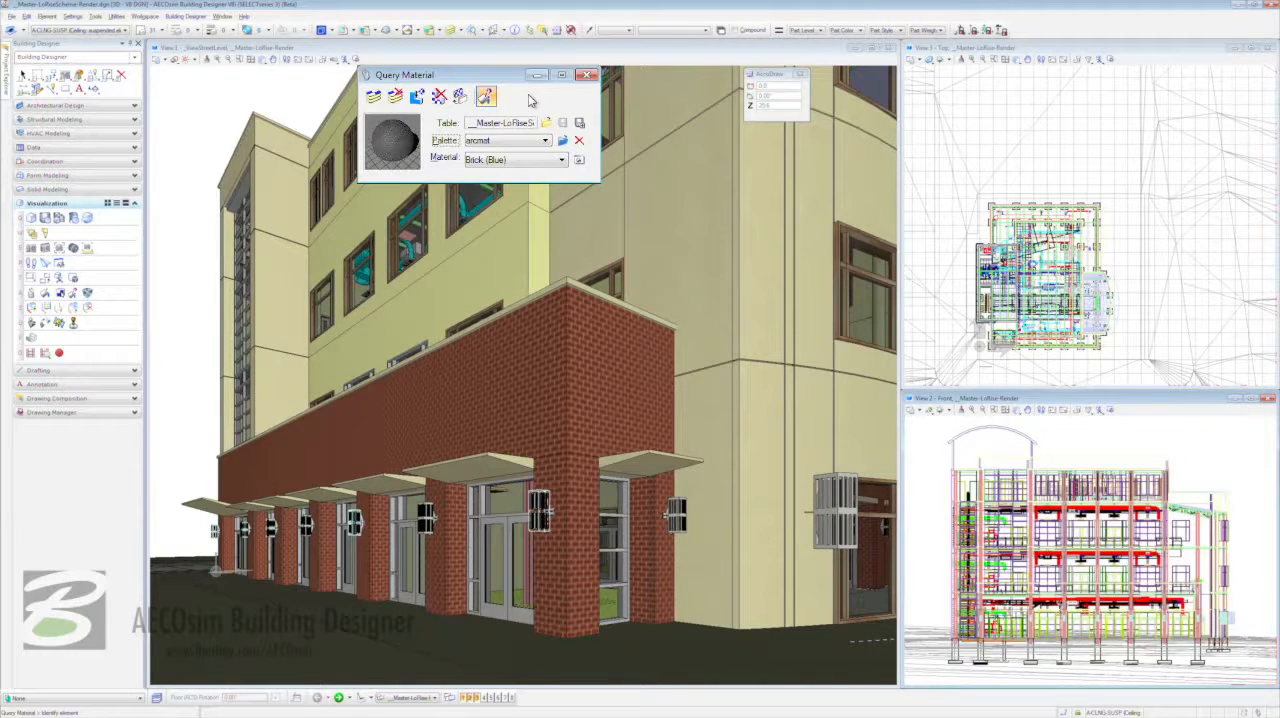
{"action": "left_click", "coordinate": [566, 461]}
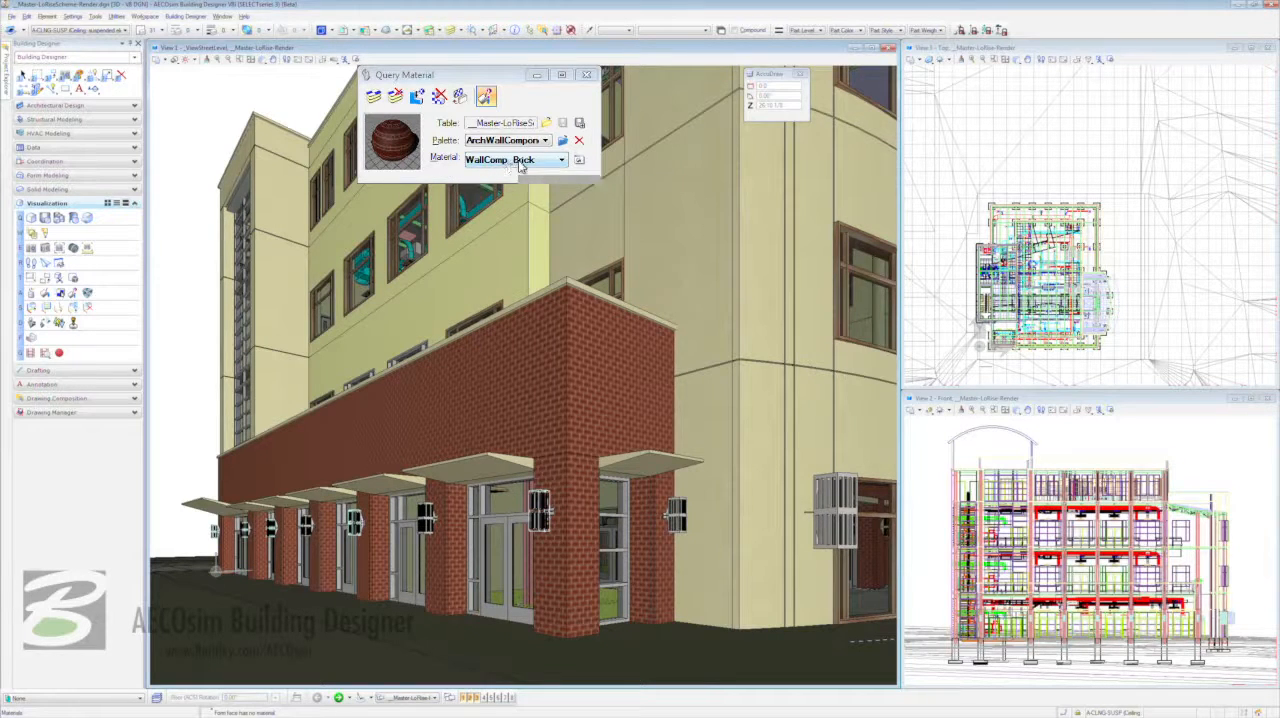
{"action": "right_click", "coordinate": [393, 136]}
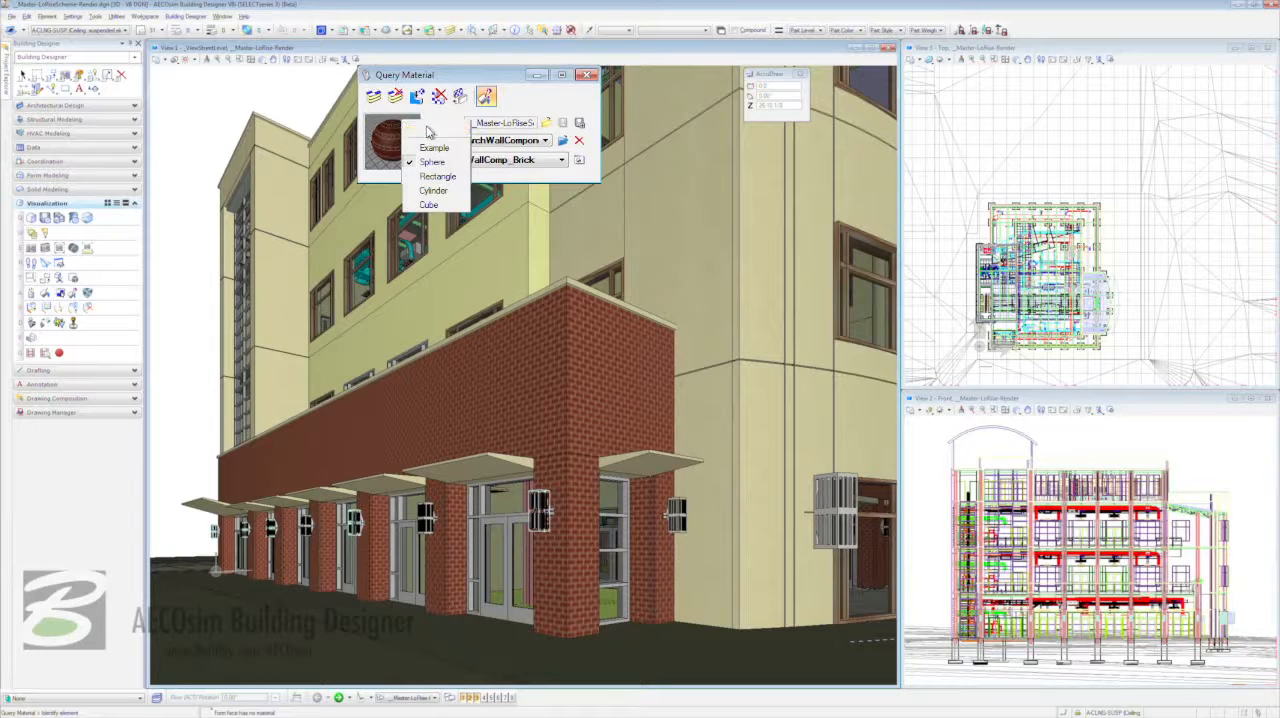
{"action": "left_click", "coordinate": [430, 130]}
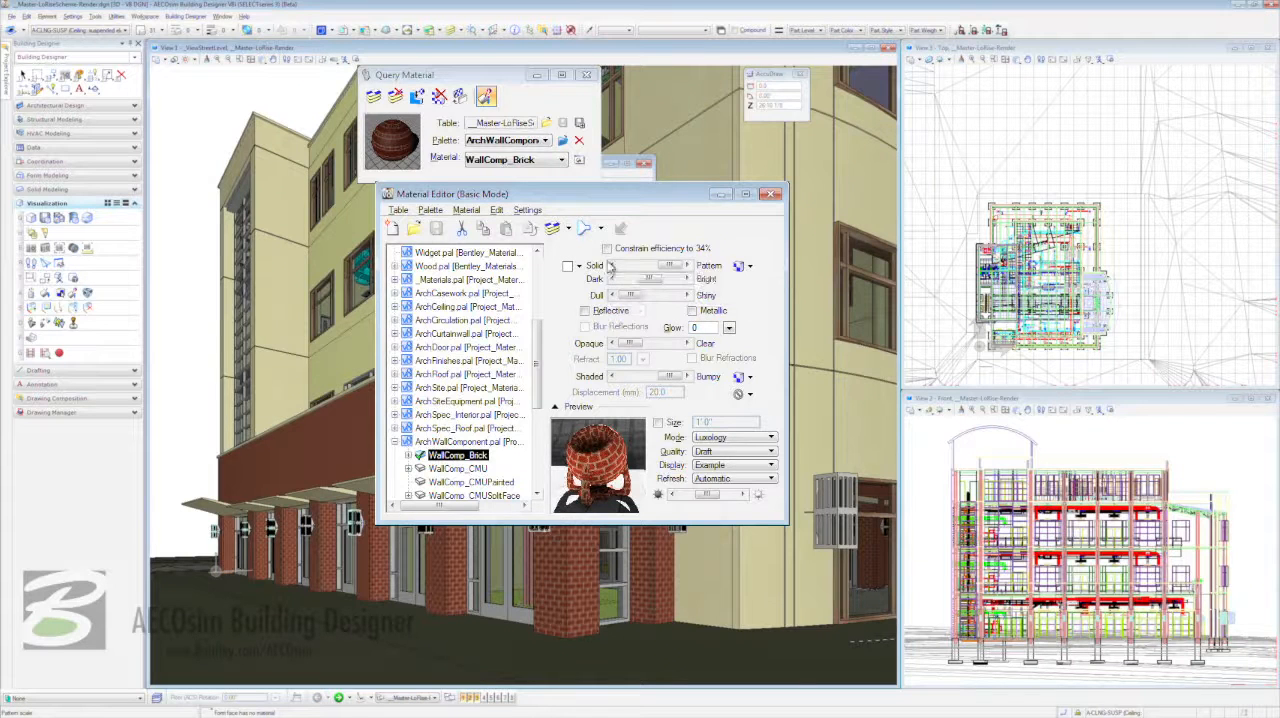
- Replace the pattern image of the WallComp_Brick material with brick25.jpg from the Patterns folder
{"action": "left_click", "coordinate": [739, 267]}
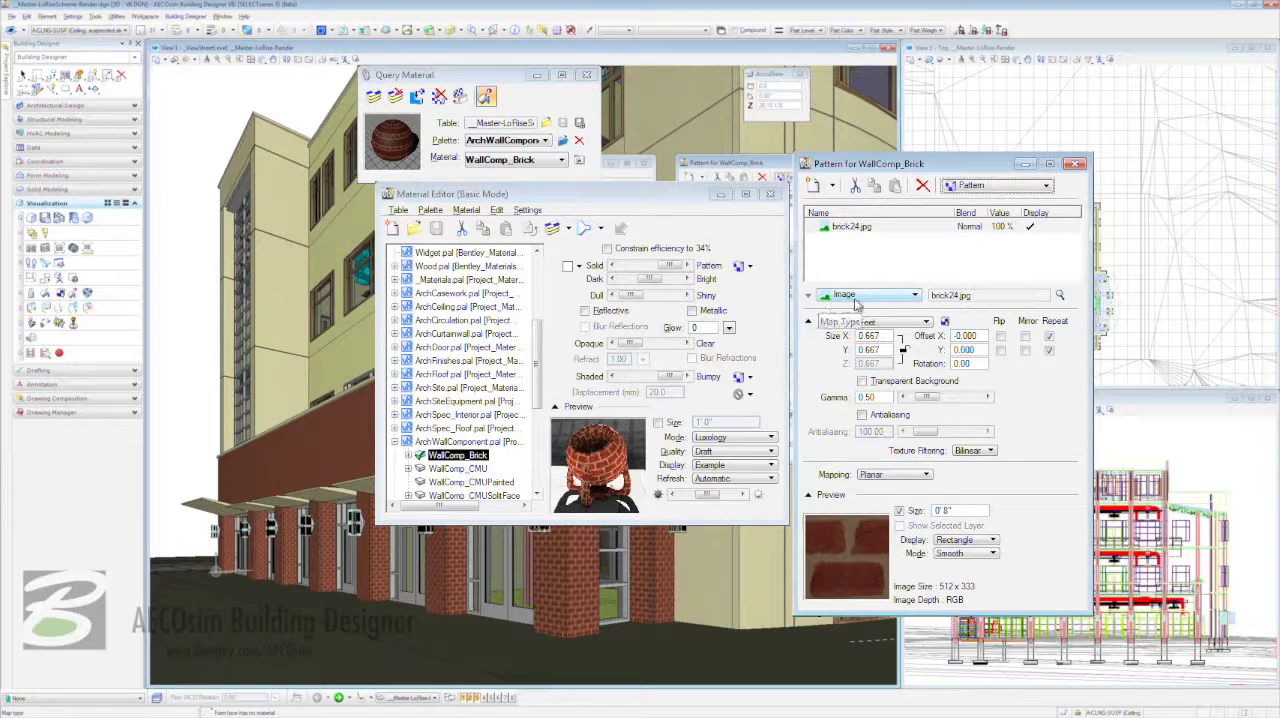
{"action": "left_click", "coordinate": [1060, 297]}
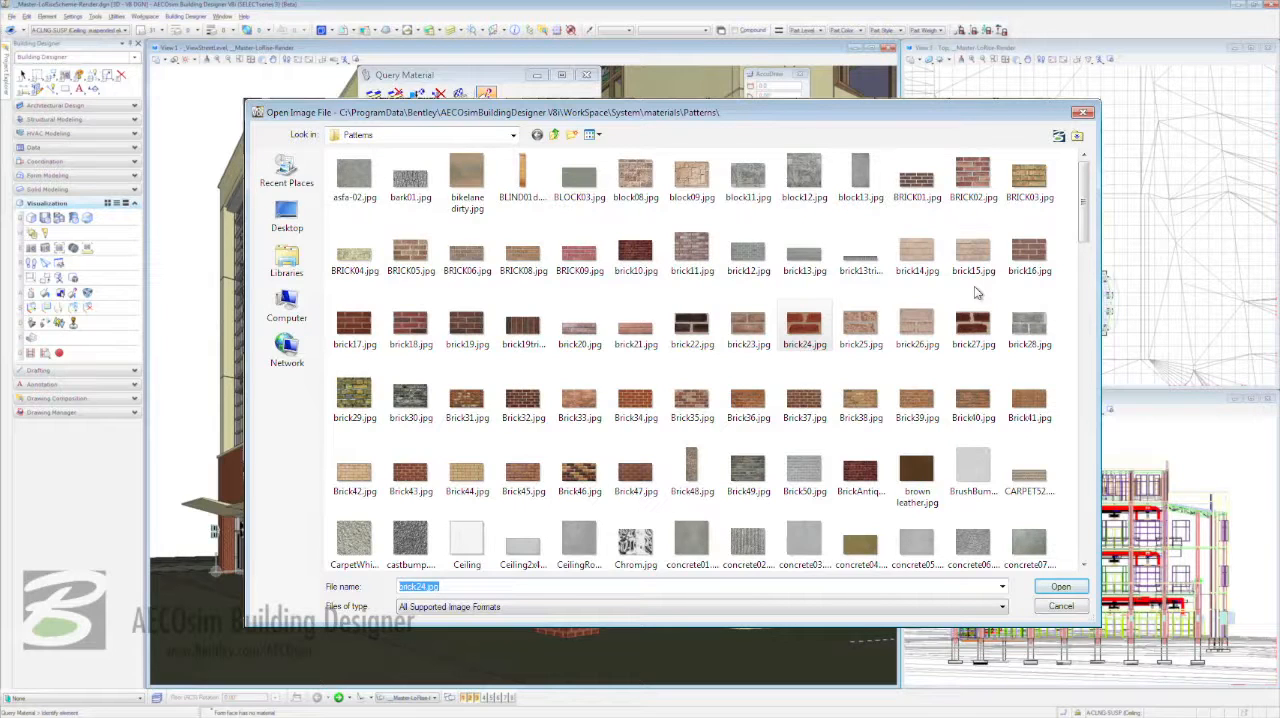
{"action": "left_click", "coordinate": [862, 333]}
{"action": "double_click", "coordinate": [862, 333]}
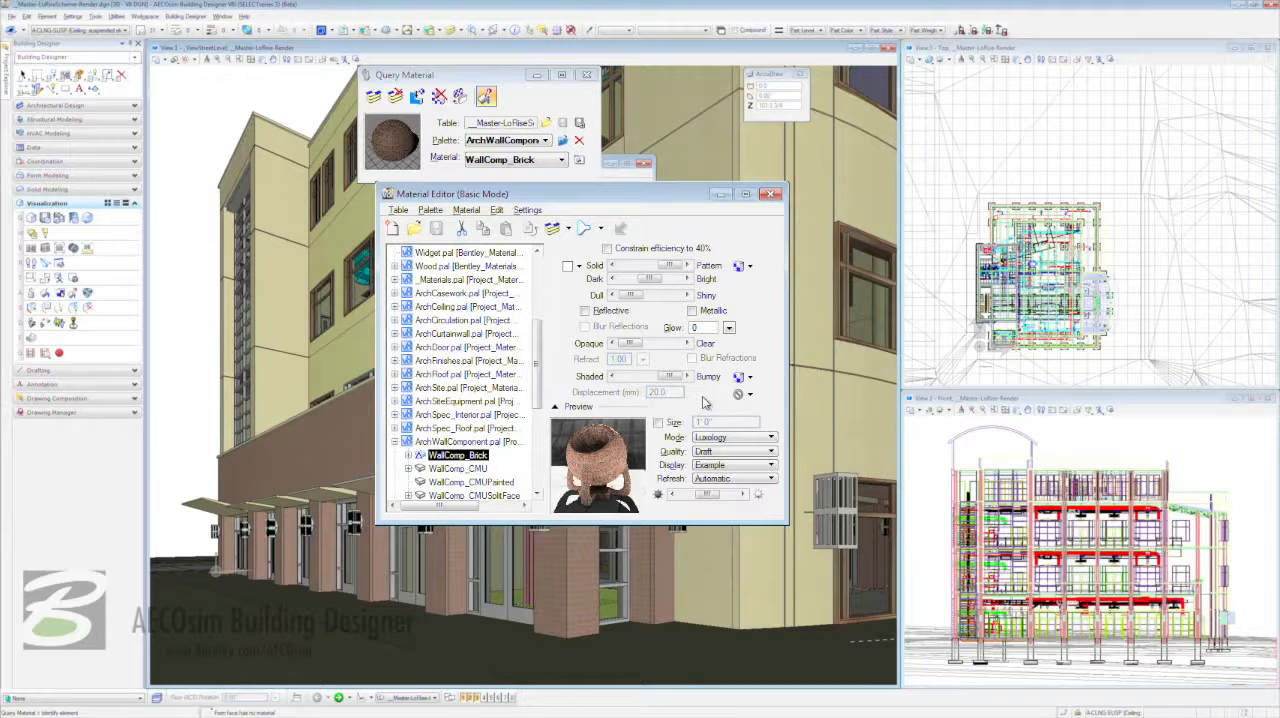
- Replace the bump image of the WallComp_Brick material with brick25b.jpg from the Bumps folder
{"action": "left_click", "coordinate": [738, 376]}
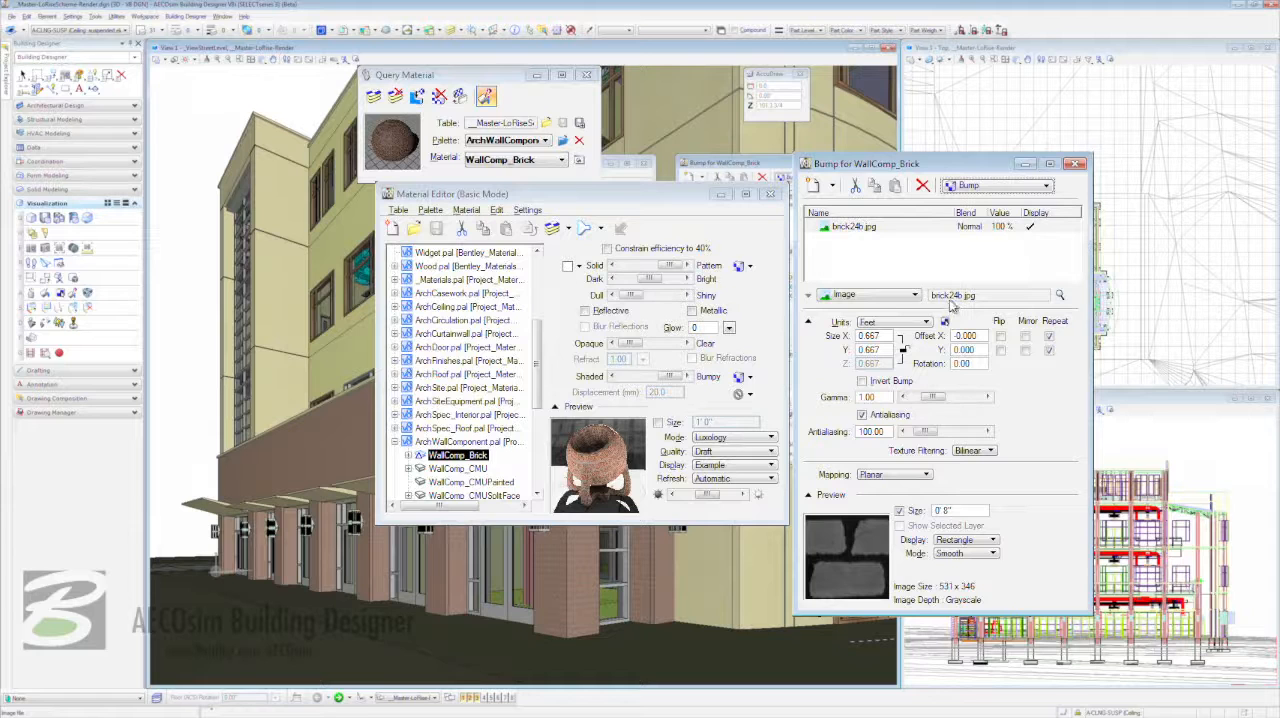
{"action": "left_click", "coordinate": [1060, 295]}
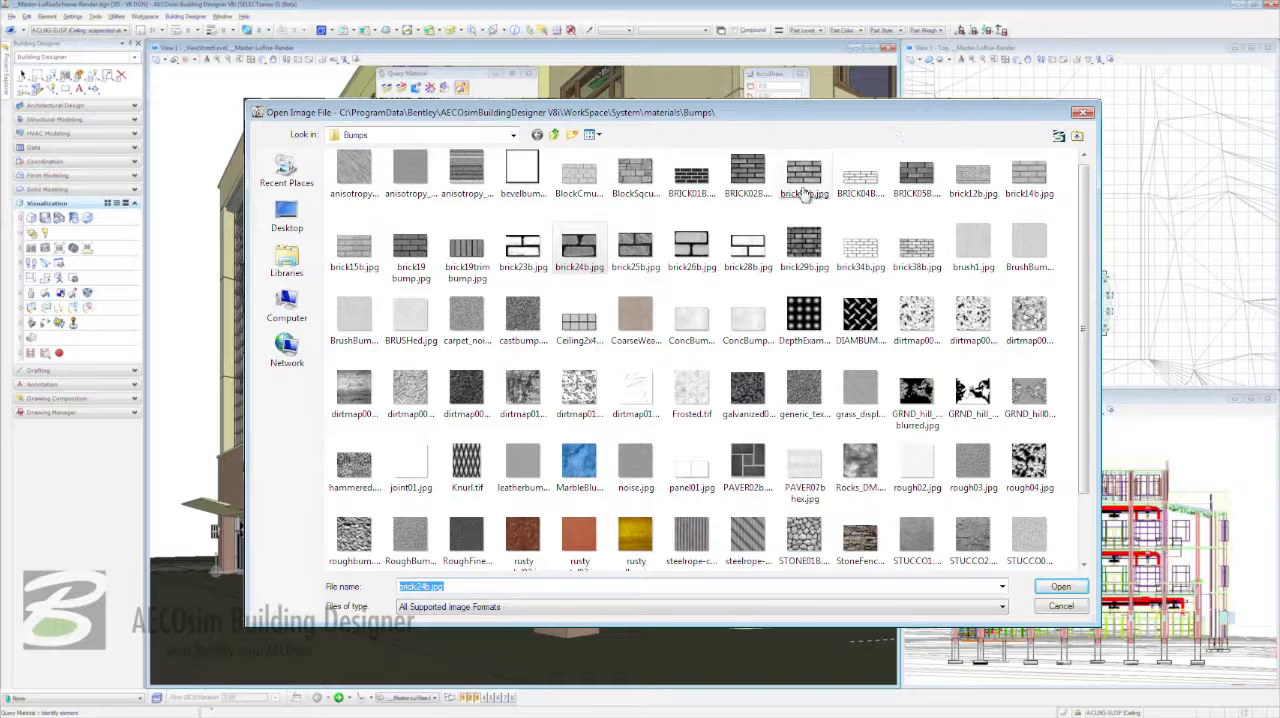
{"action": "double_click", "coordinate": [633, 258]}
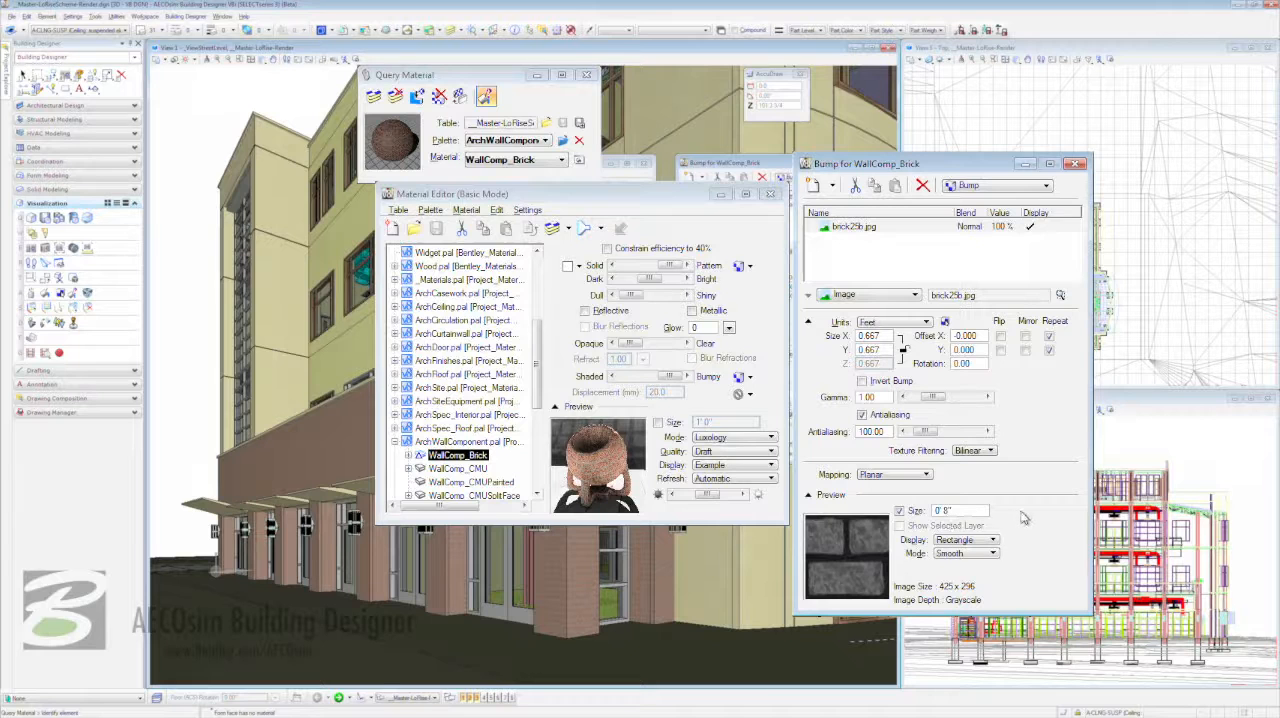
- Close the bump map settings and copy the local WallComp_Brick material to the library
{"action": "left_click", "coordinate": [1077, 170]}
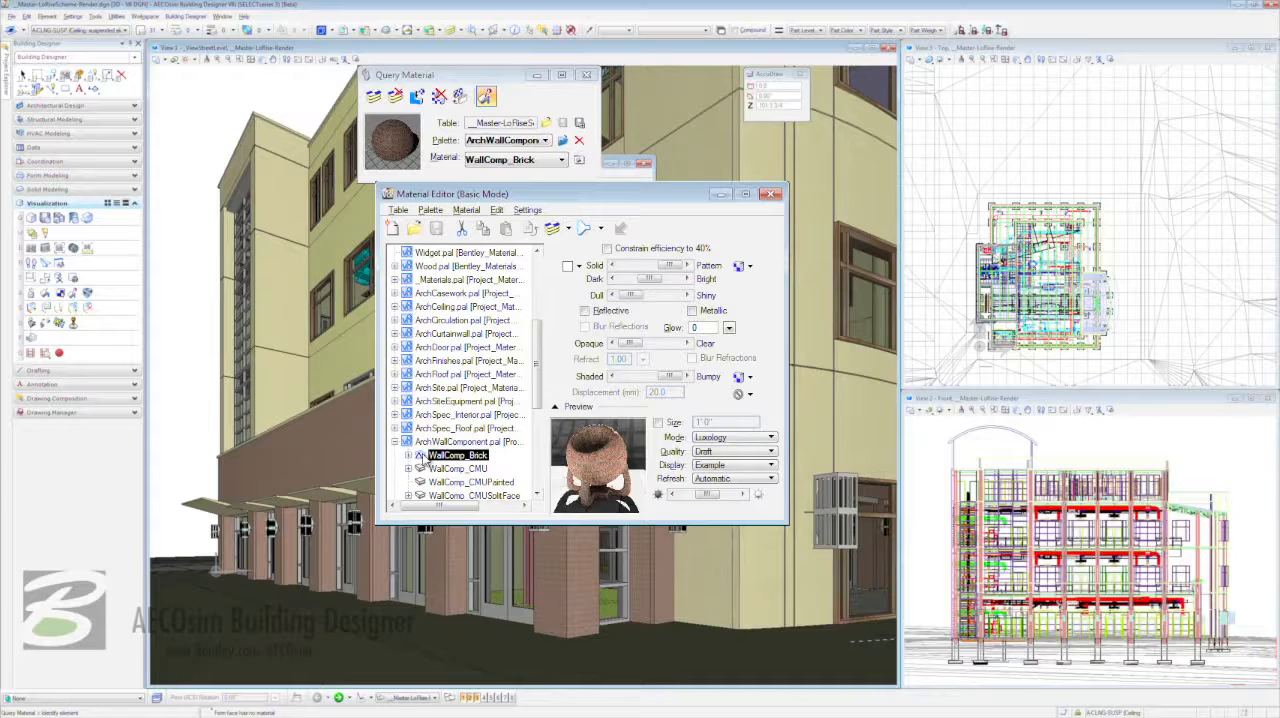
{"action": "right_click", "coordinate": [426, 457]}
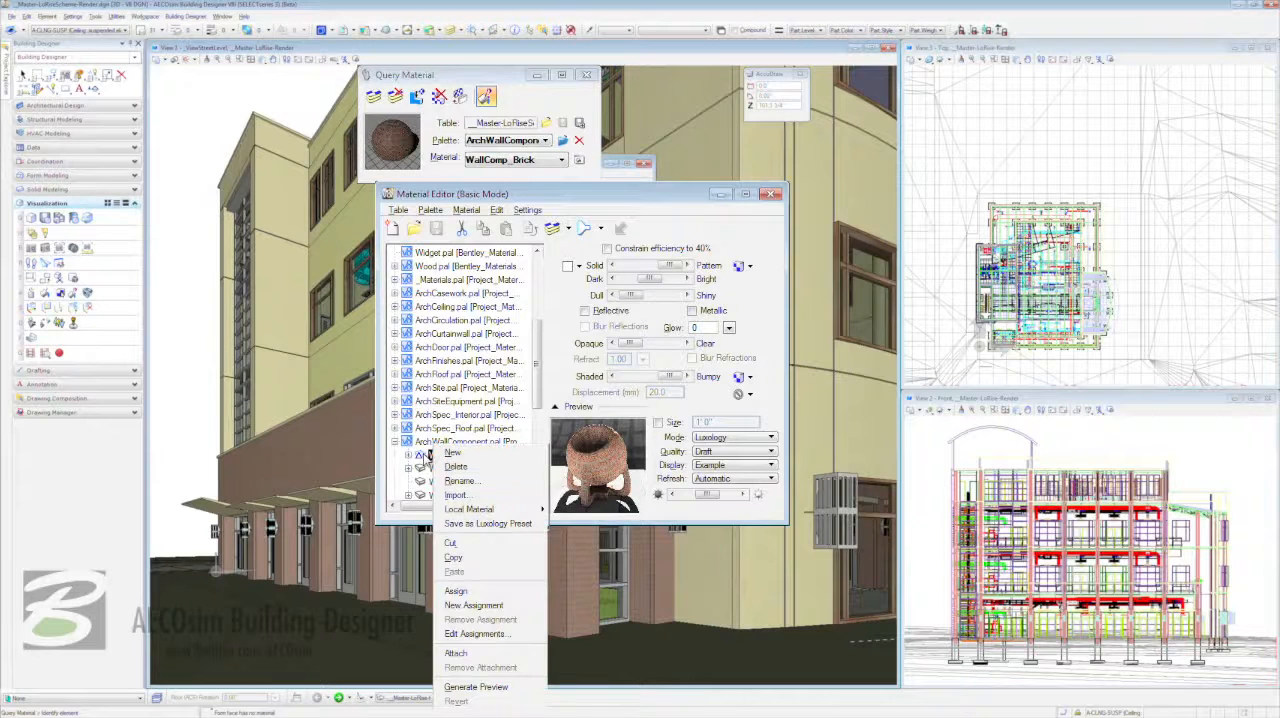
{"action": "mouse_move", "coordinate": [490, 509]}
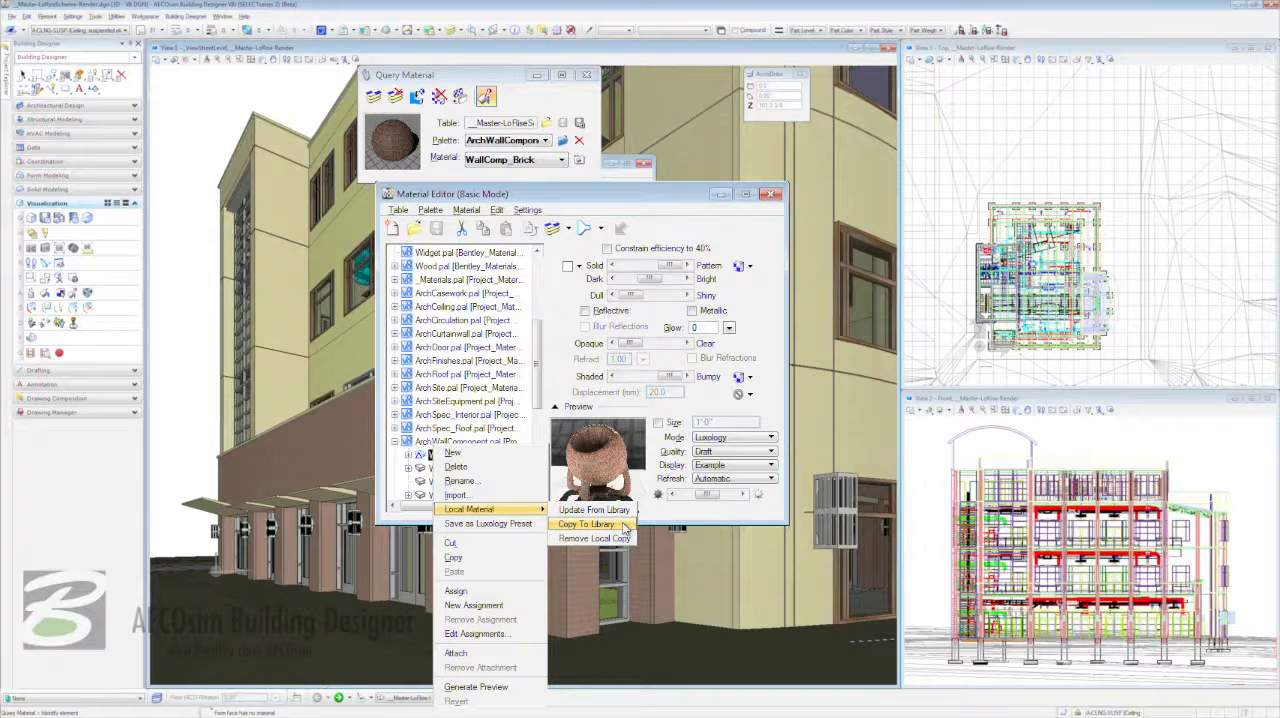
{"action": "left_click", "coordinate": [590, 524]}
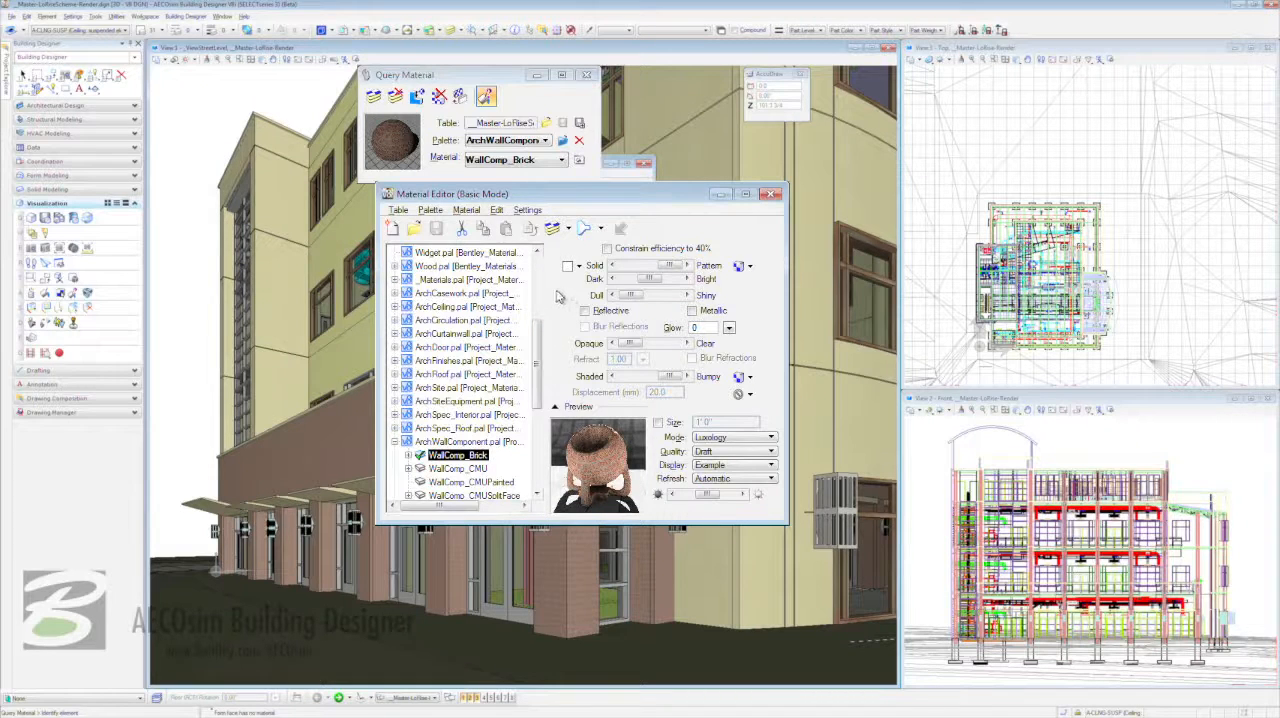
- Switch the Material Editor to Advanced Mode, close it and end the material query
{"action": "left_click", "coordinate": [529, 210]}
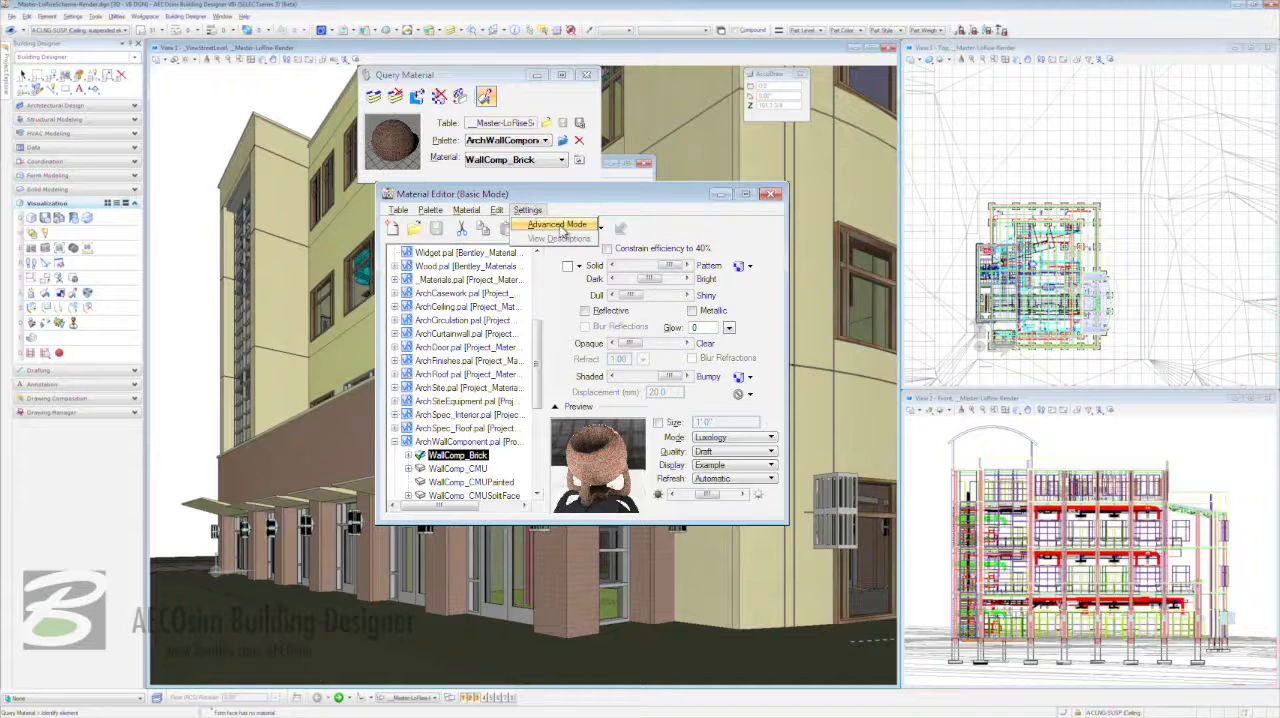
{"action": "left_click", "coordinate": [565, 228]}
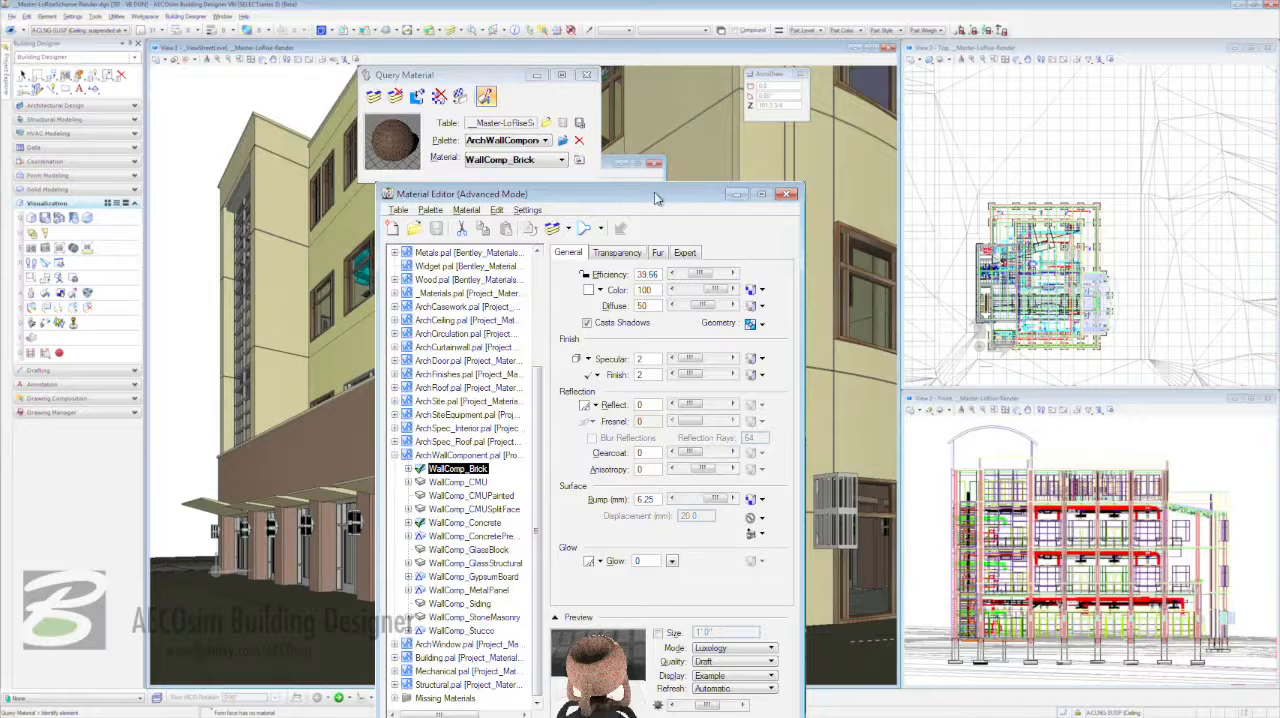
{"action": "left_click", "coordinate": [787, 194]}
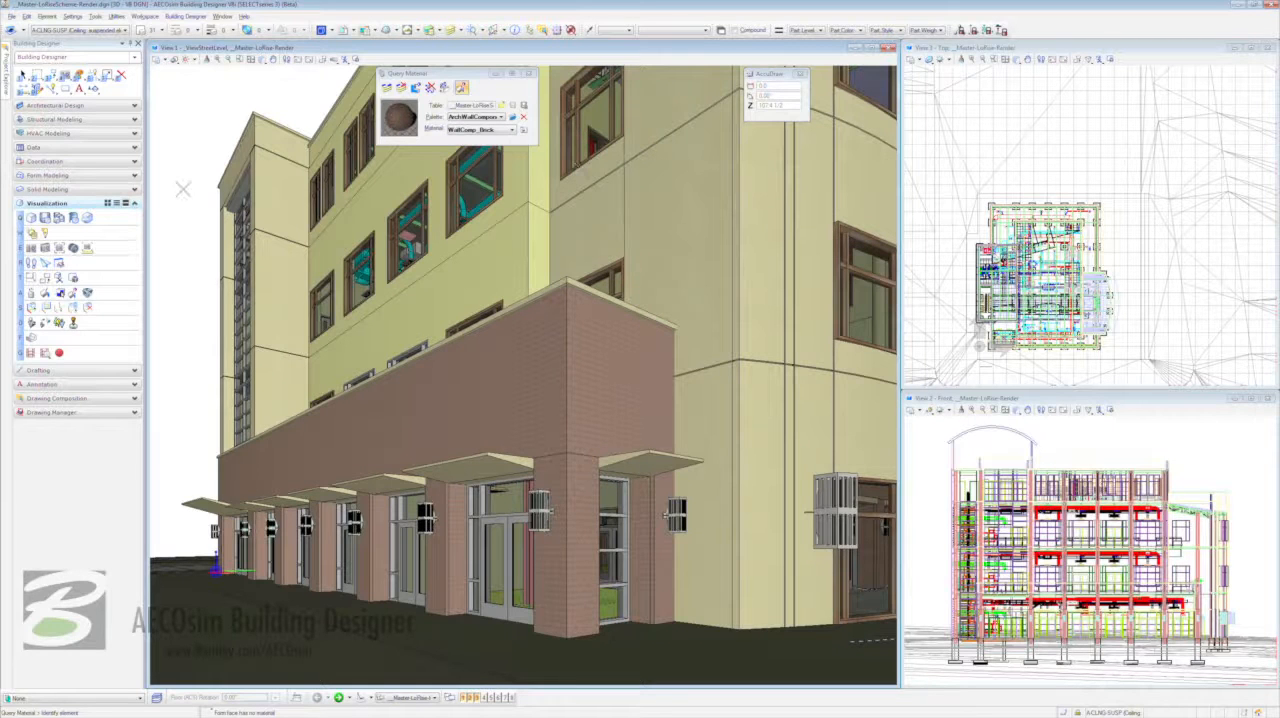
{"action": "key", "text": "Escape"}
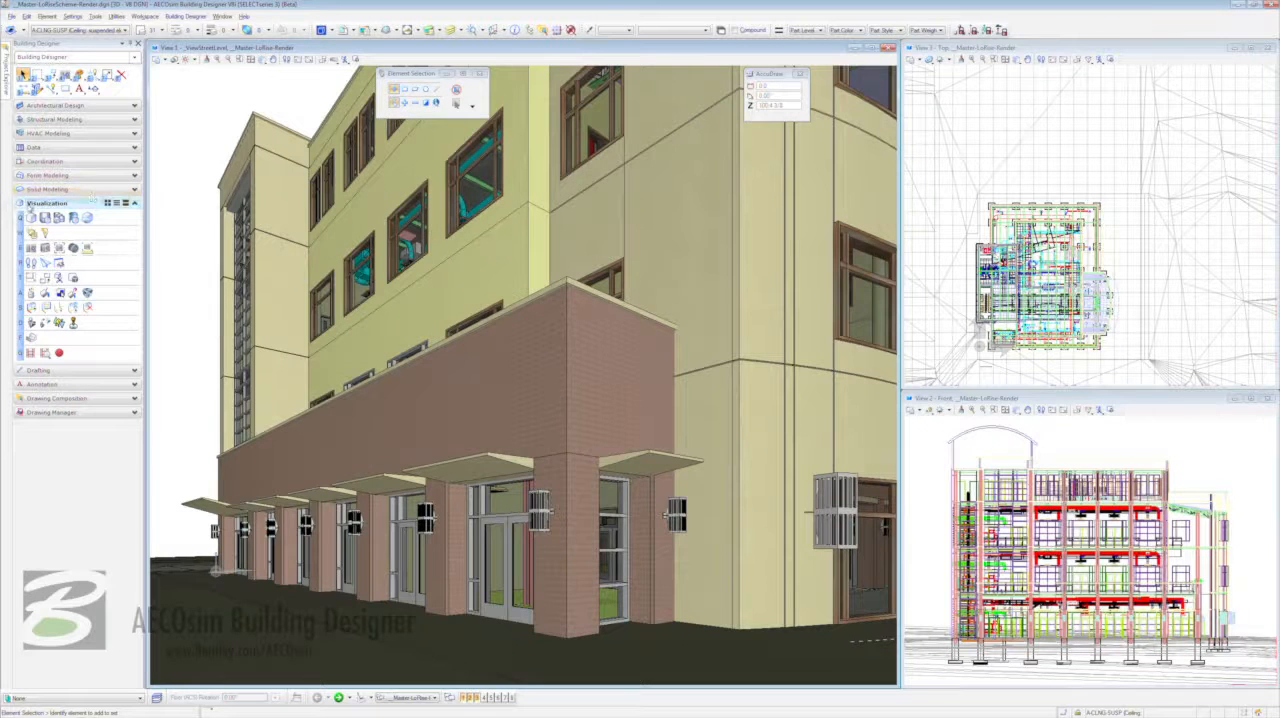
- Start a Luxology render of the active view using the Draft render setup
{"action": "left_click", "coordinate": [31, 218]}
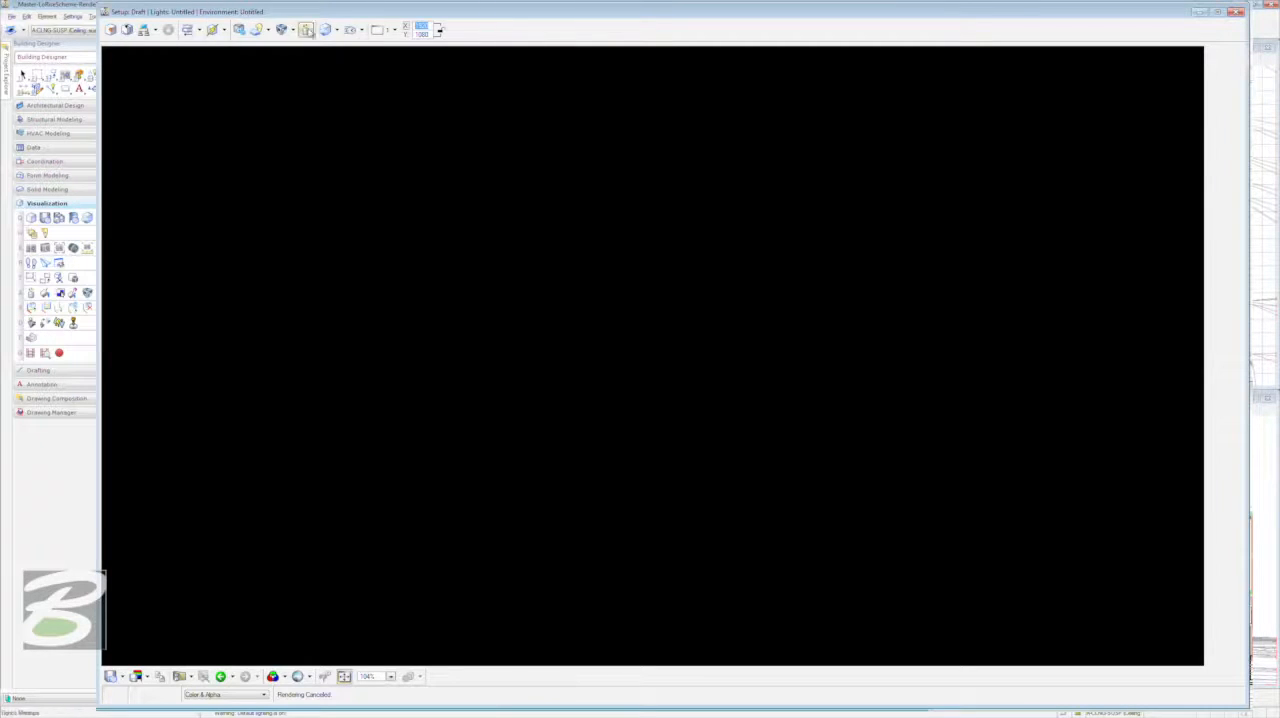
{"action": "left_click", "coordinate": [394, 31]}
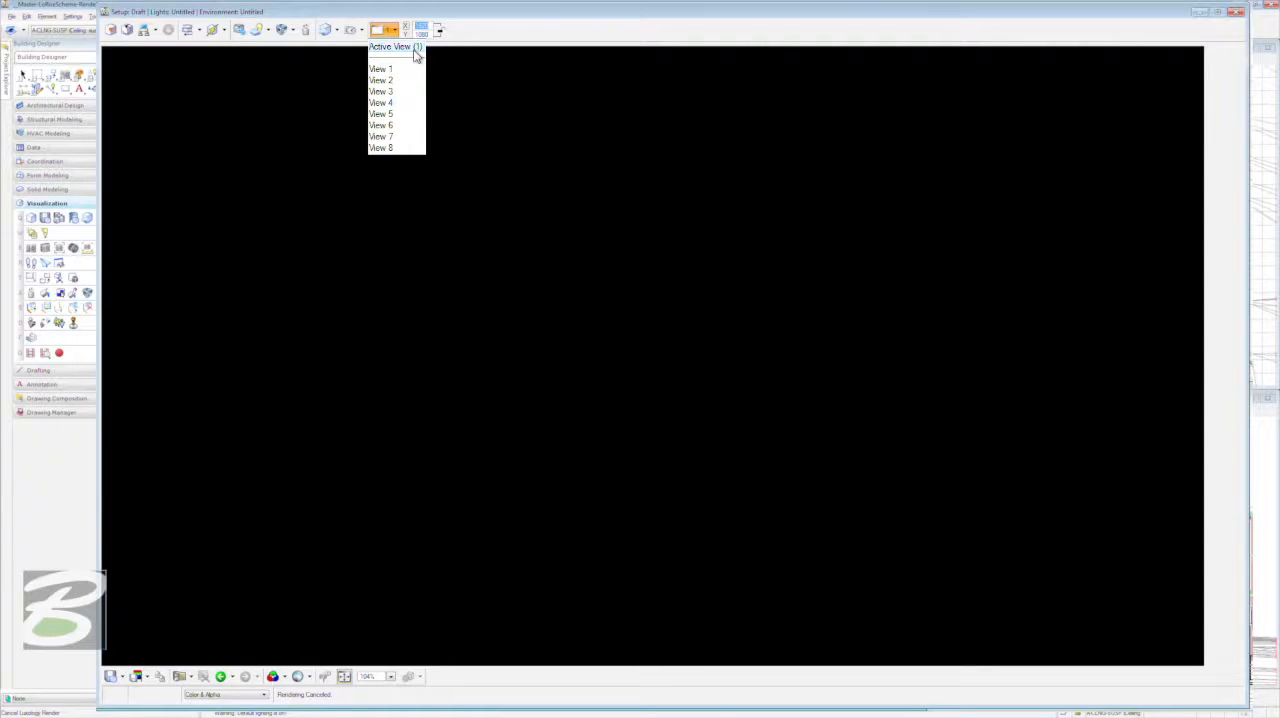
{"action": "left_click", "coordinate": [396, 46]}
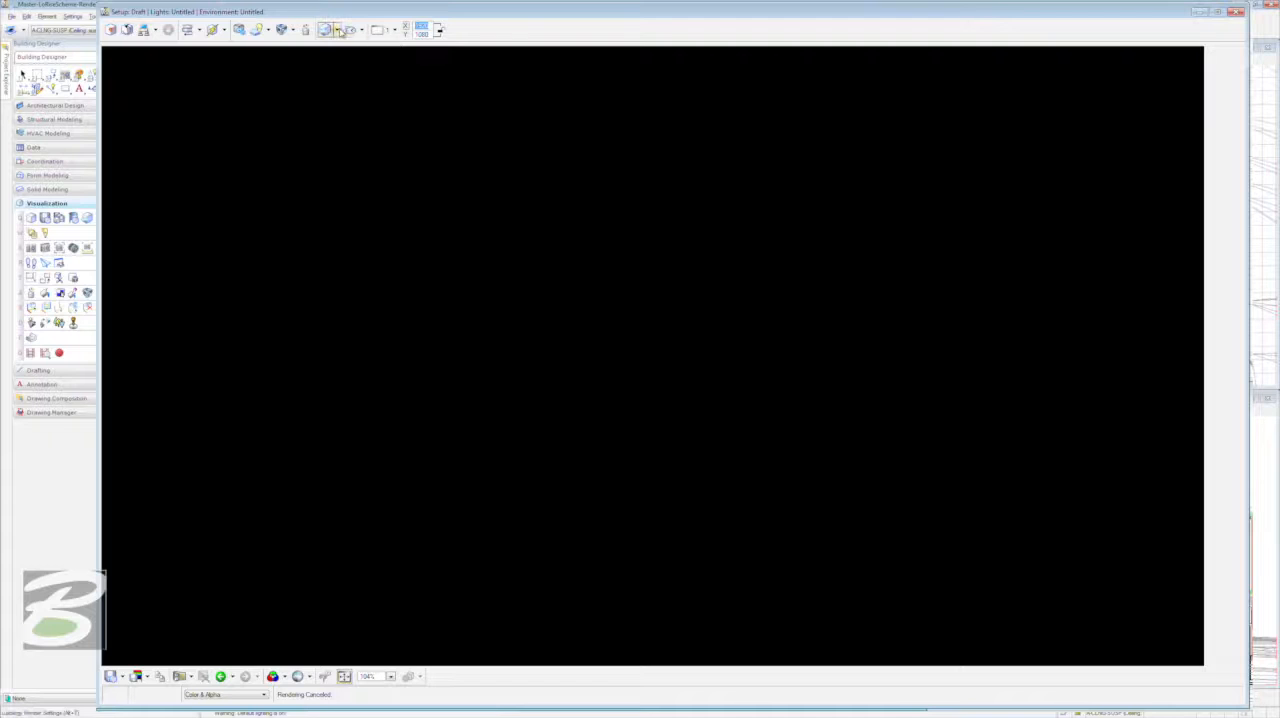
{"action": "left_click", "coordinate": [336, 30]}
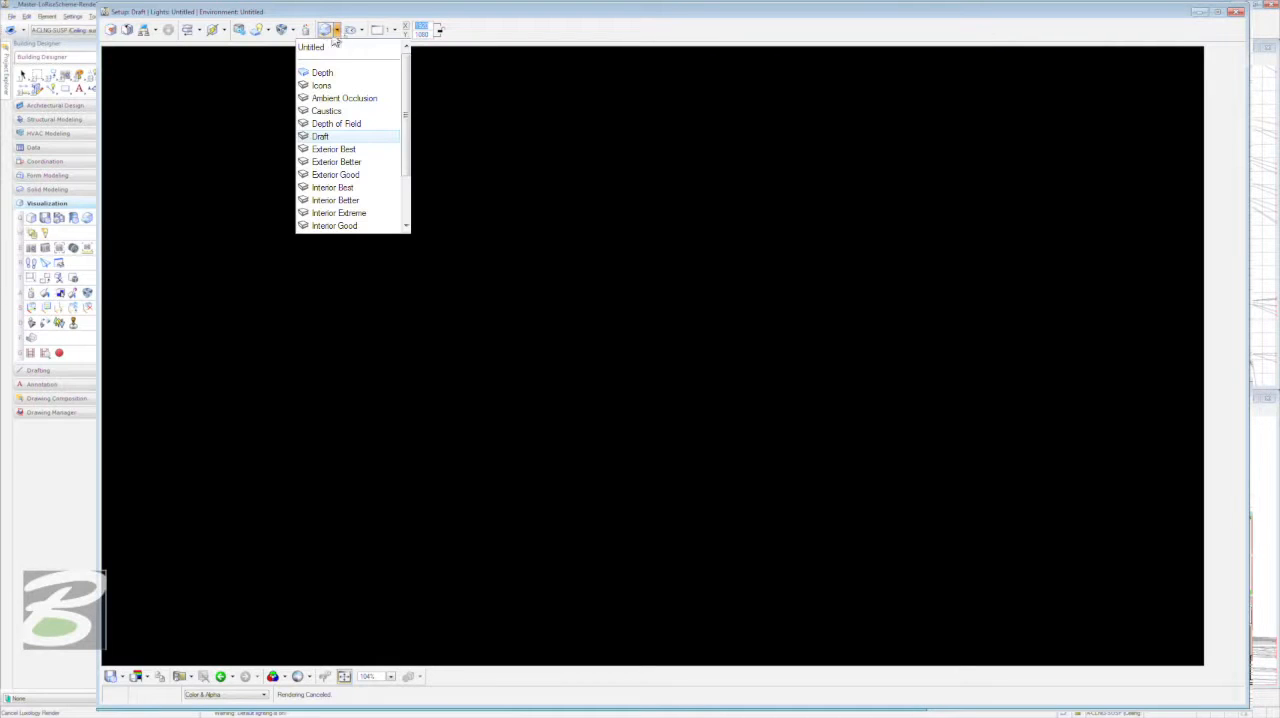
{"action": "mouse_move", "coordinate": [407, 77]}
{"action": "left_mouse_down"}
{"action": "mouse_move", "coordinate": [408, 123]}
{"action": "mouse_move", "coordinate": [407, 73]}
{"action": "left_mouse_up"}
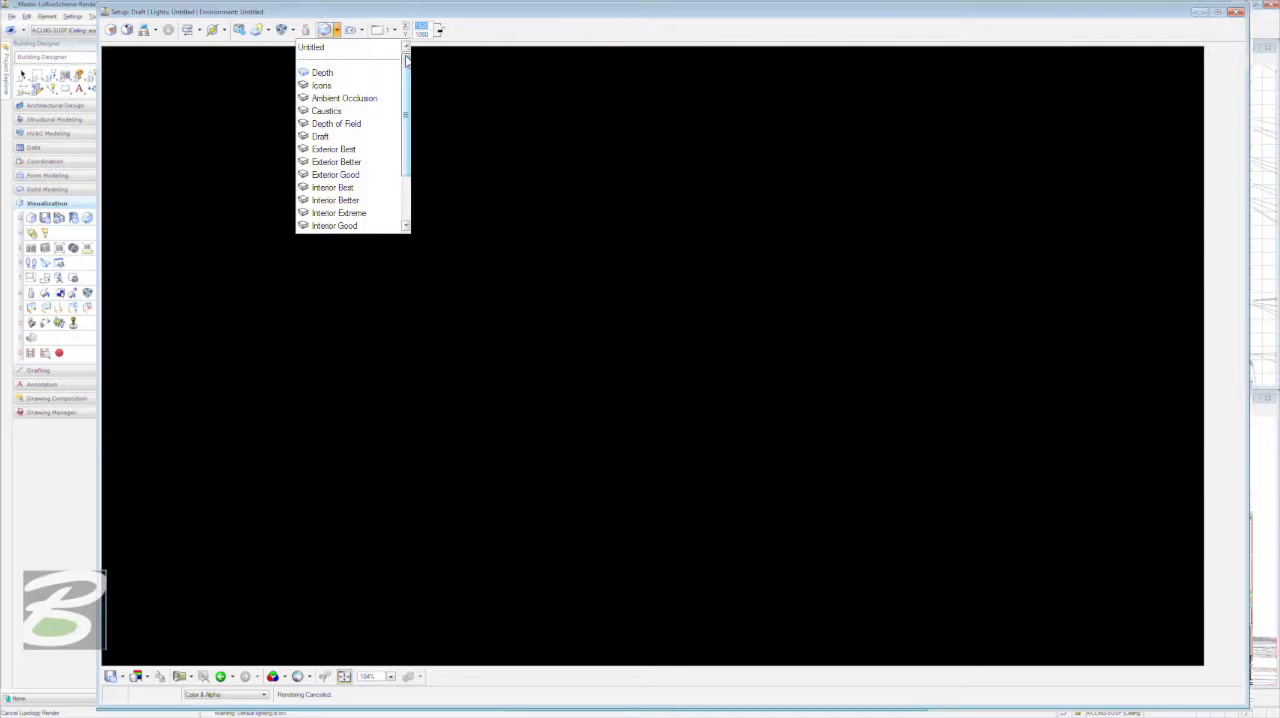
{"action": "left_click", "coordinate": [353, 137]}
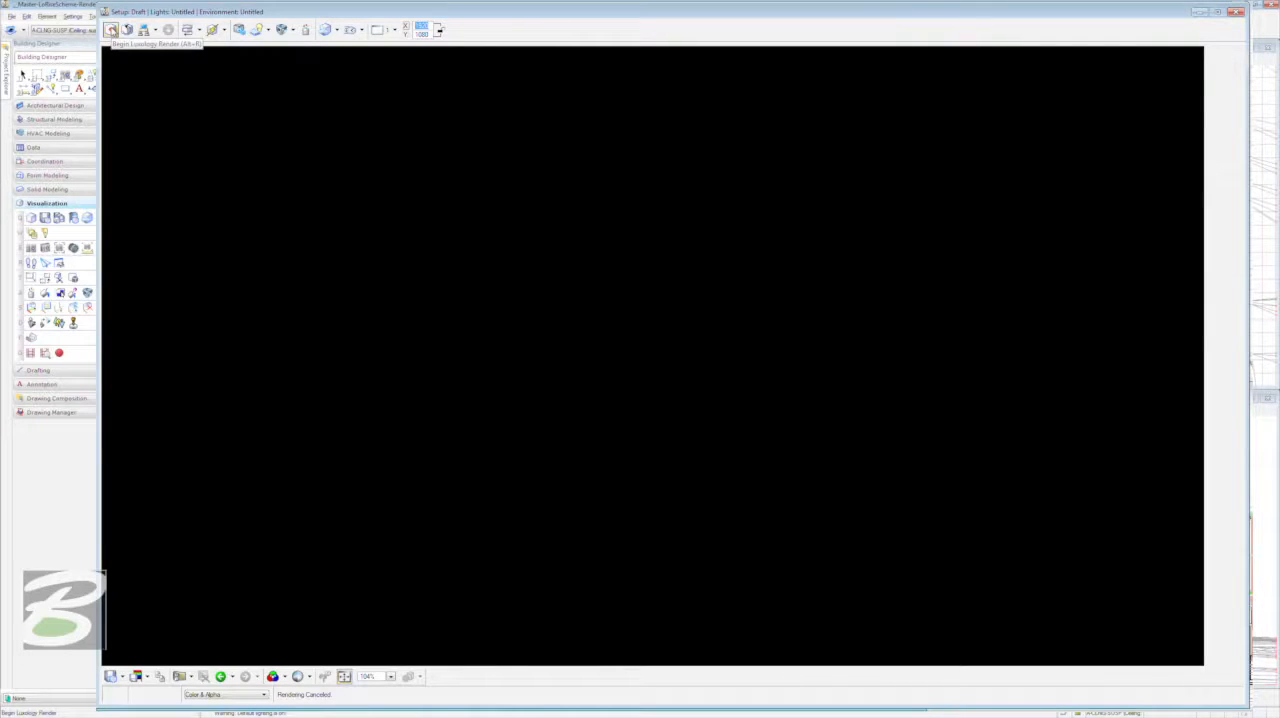
{"action": "left_click", "coordinate": [111, 30]}
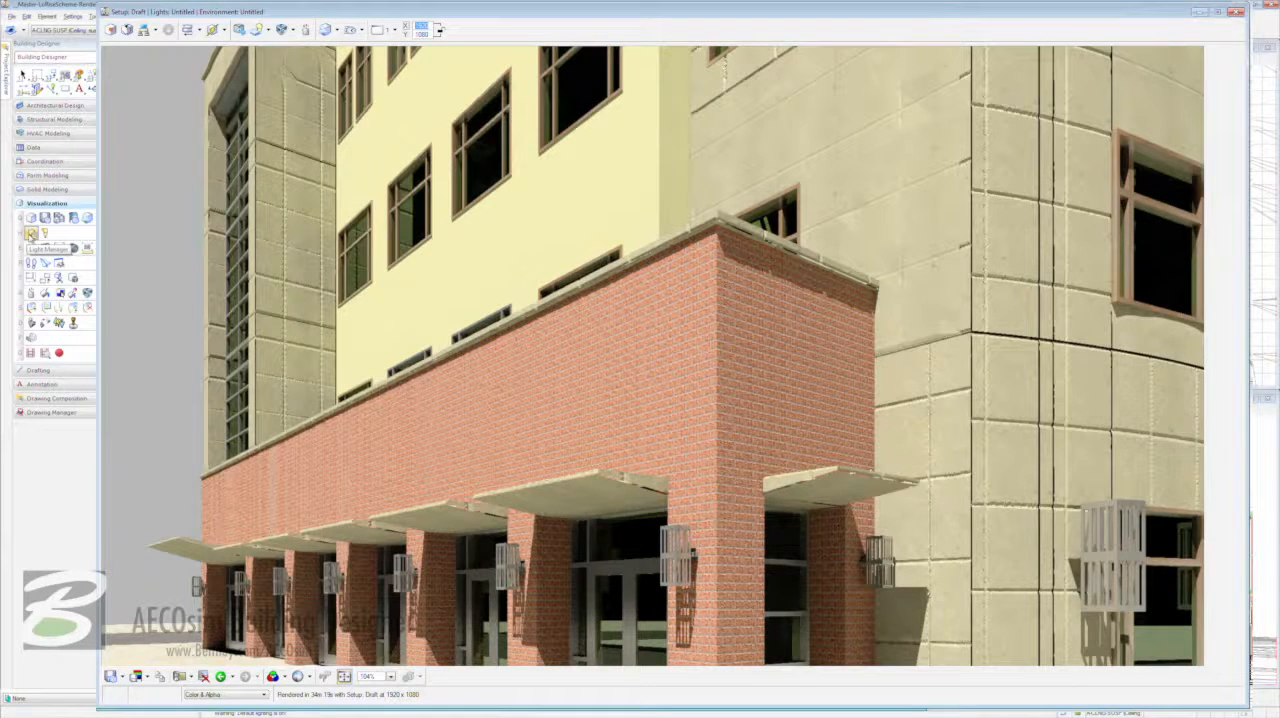
- Open the Light Manager and set the Solar light's date to 12/21/2012 in its time and location settings
{"action": "left_click", "coordinate": [31, 233]}
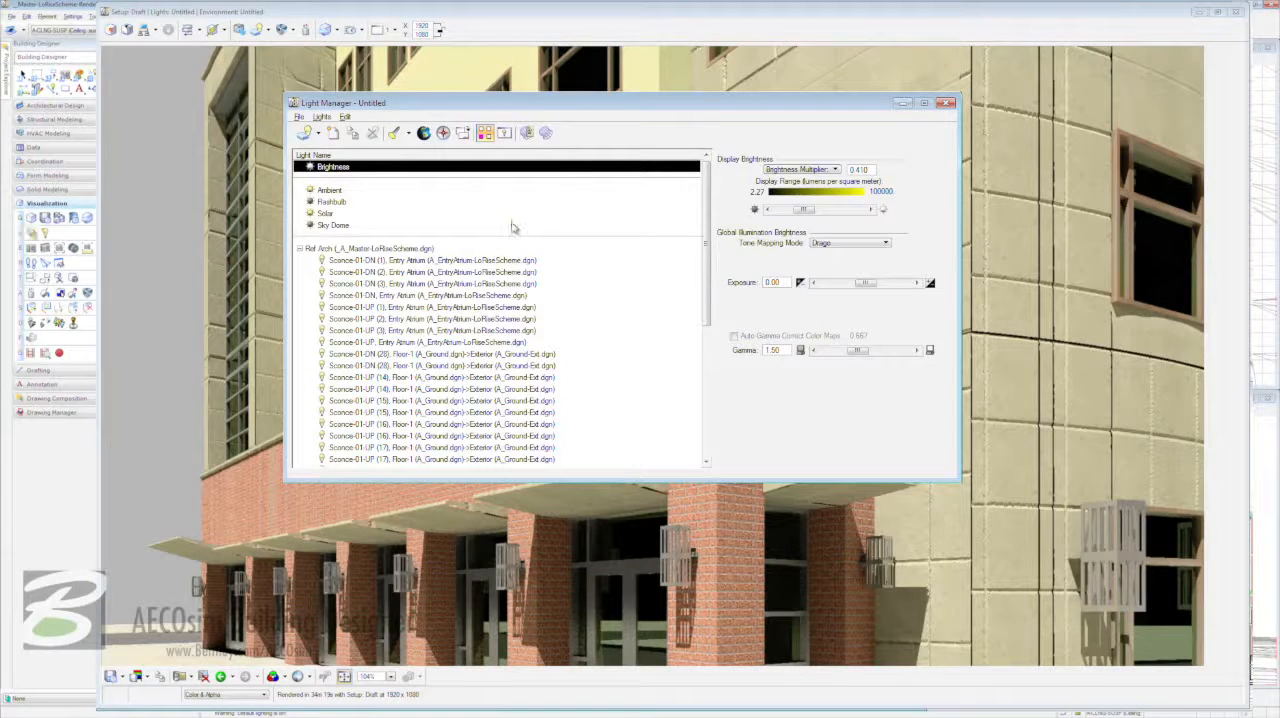
{"action": "left_click", "coordinate": [322, 214]}
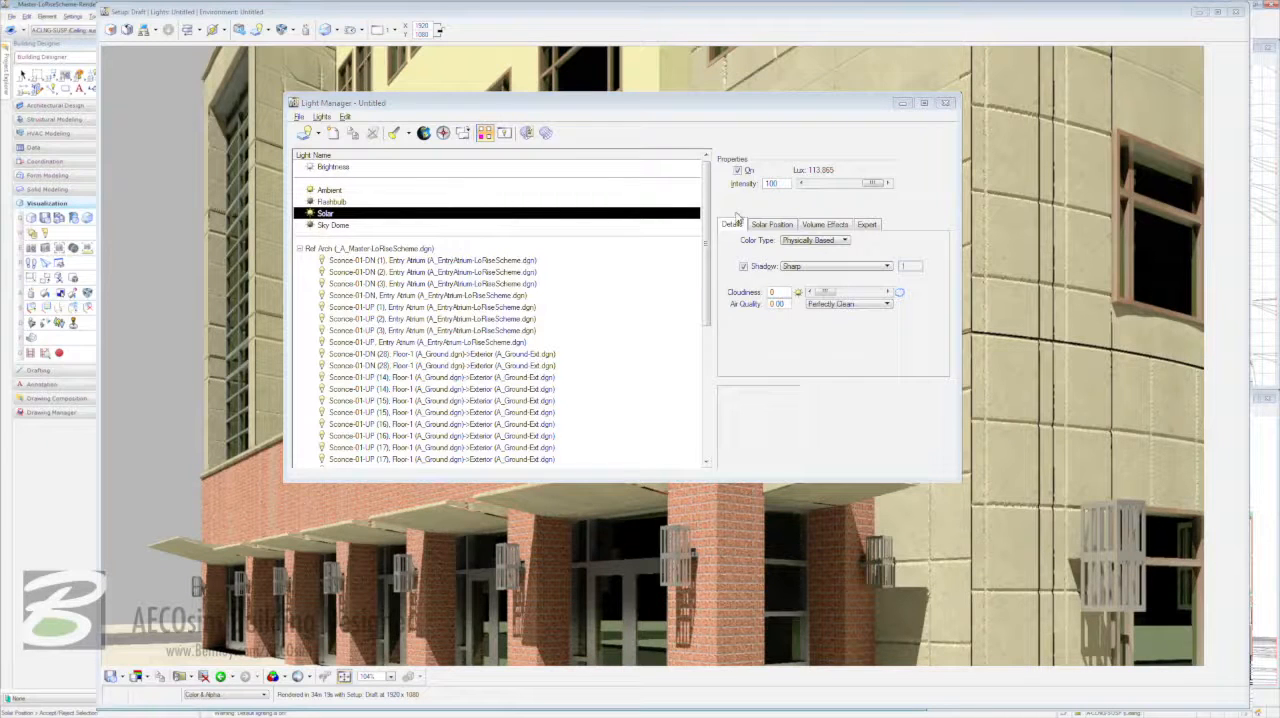
{"action": "left_click", "coordinate": [775, 225]}
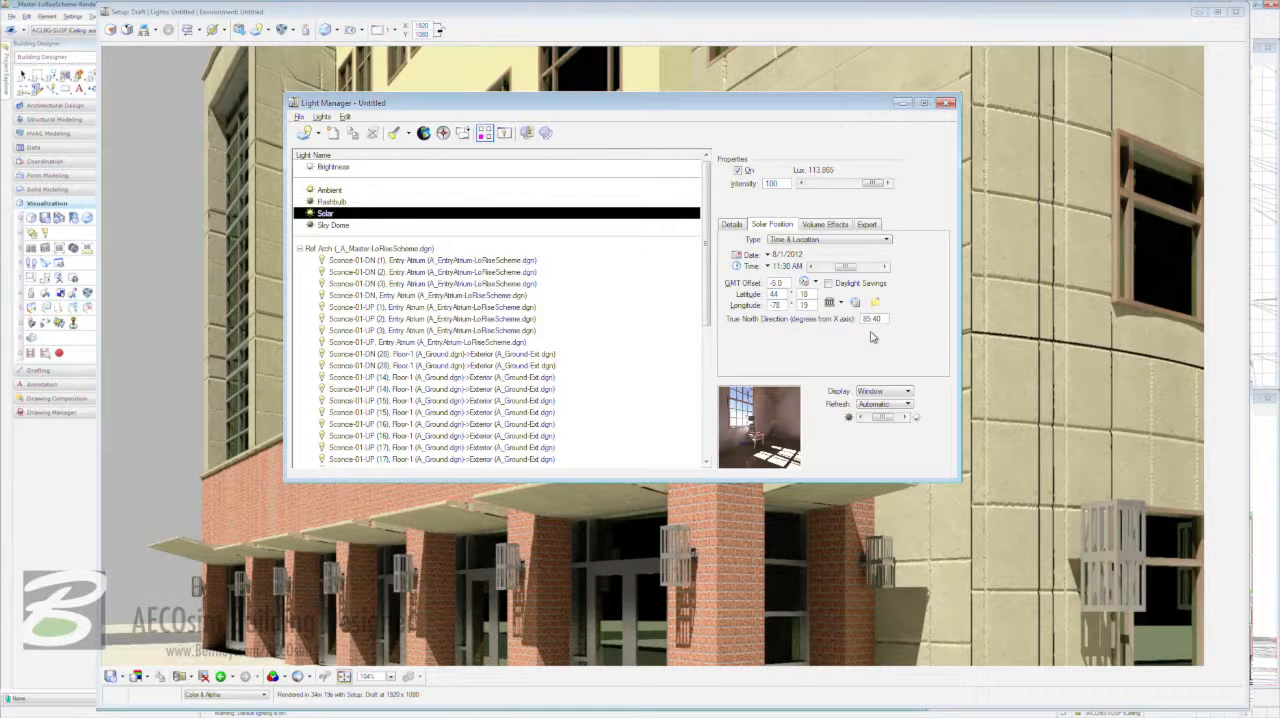
{"action": "left_click", "coordinate": [767, 254]}
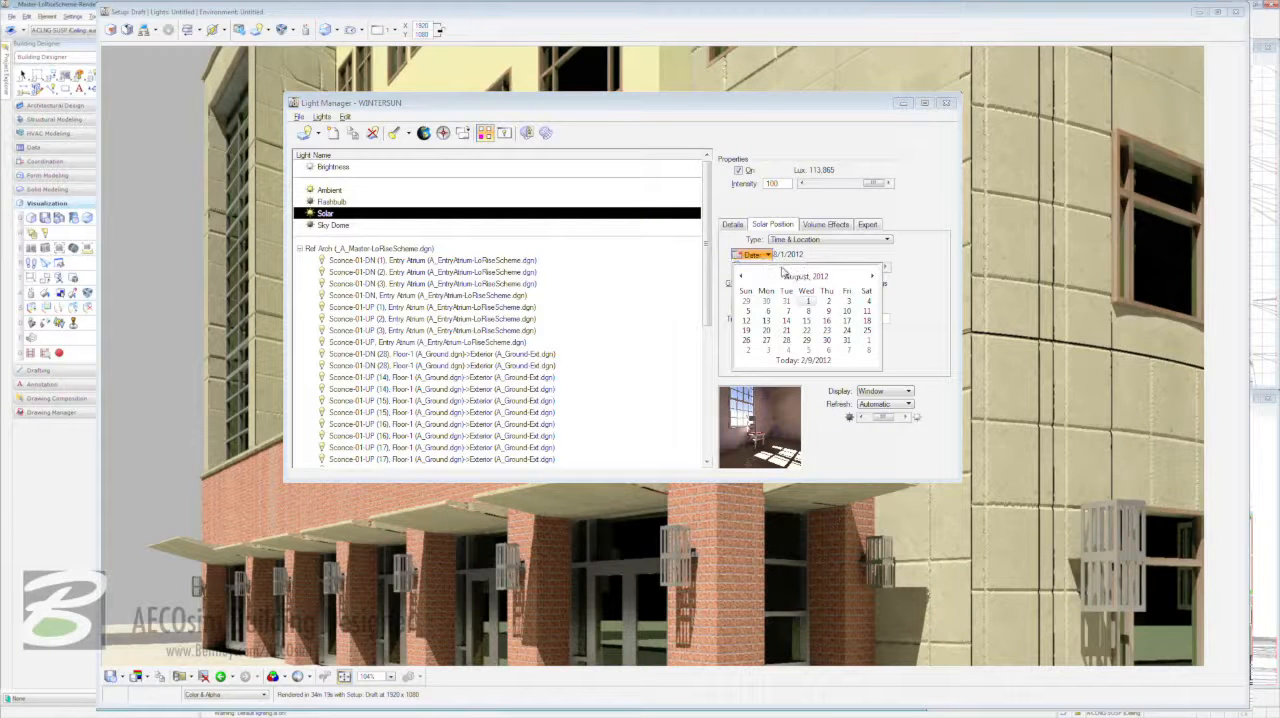
{"action": "left_click", "coordinate": [874, 277]}
{"action": "left_click", "coordinate": [874, 277]}
{"action": "left_click", "coordinate": [874, 277]}
{"action": "left_click", "coordinate": [874, 277]}
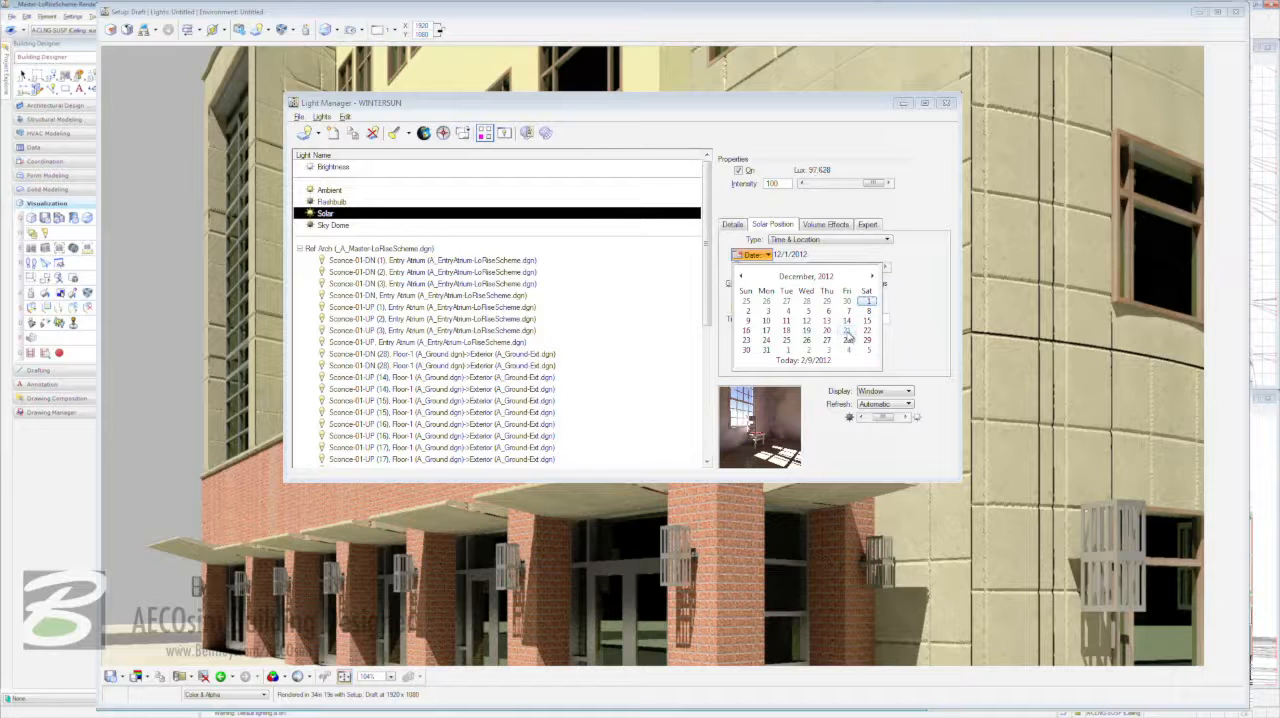
{"action": "left_click", "coordinate": [847, 332]}
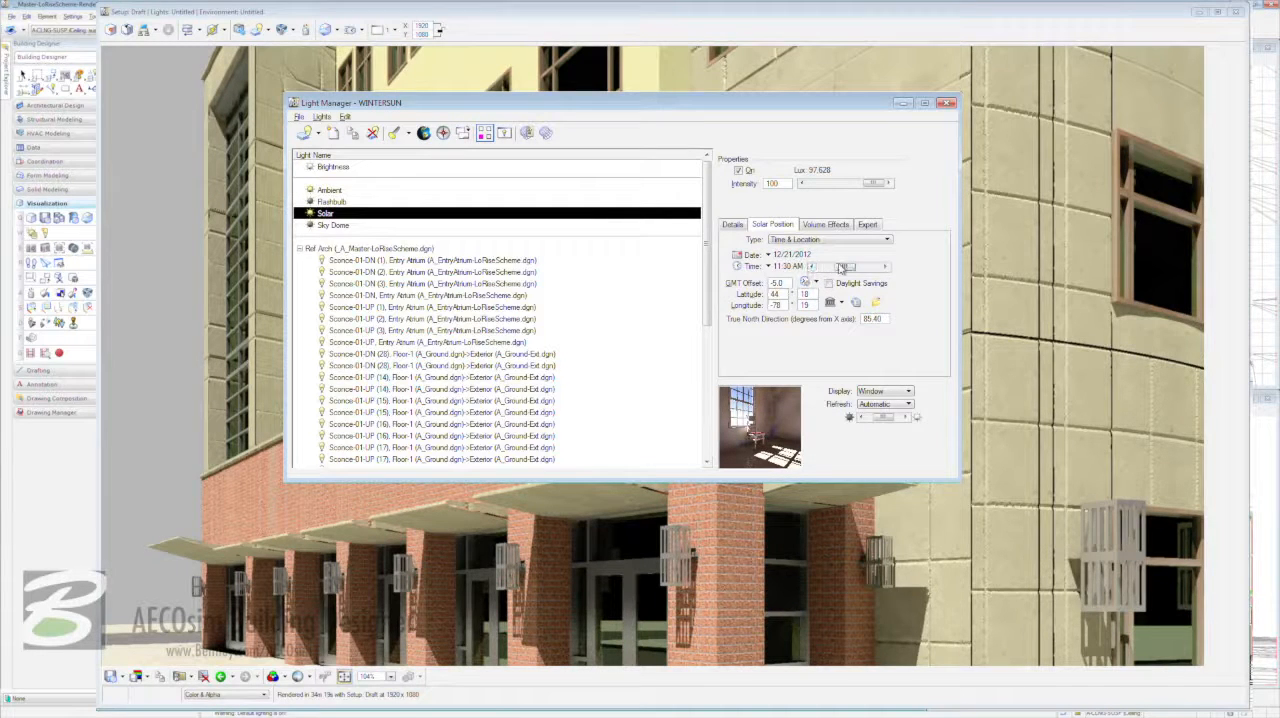
- Set the Solar light's time of day to 08:30 AM
{"action": "left_click_drag", "start_coordinate": [849, 268], "coordinate": [820, 267]}
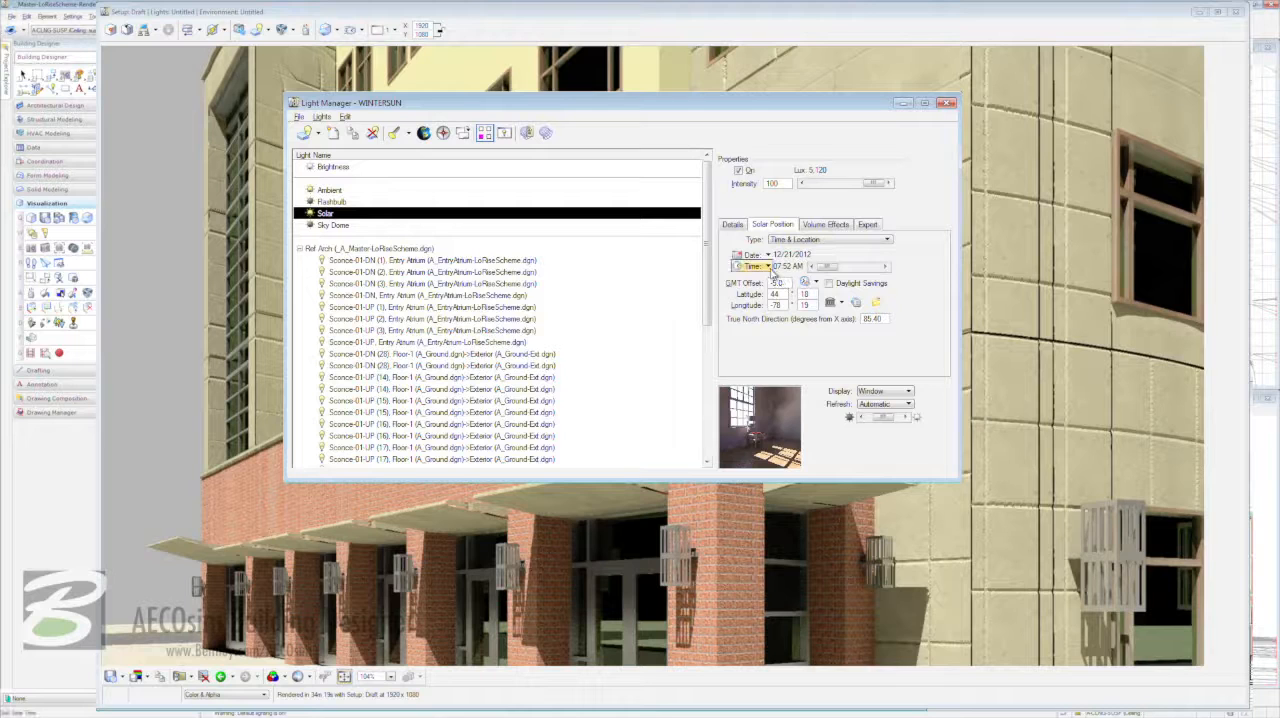
{"action": "left_click", "coordinate": [769, 267]}
{"action": "left_click", "coordinate": [739, 285]}
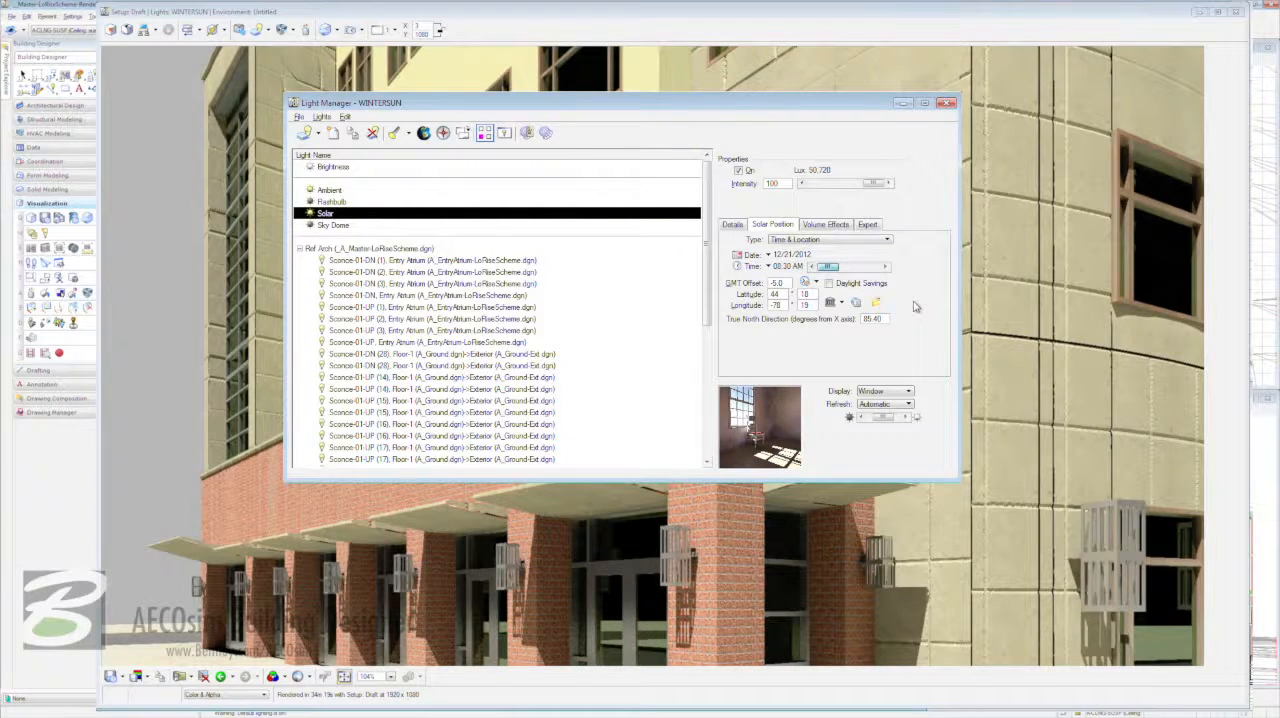
- Choose Perfectly Clean air quality and Sharp shadows for the Solar light, and close the Light Manager
{"action": "left_click", "coordinate": [731, 228]}
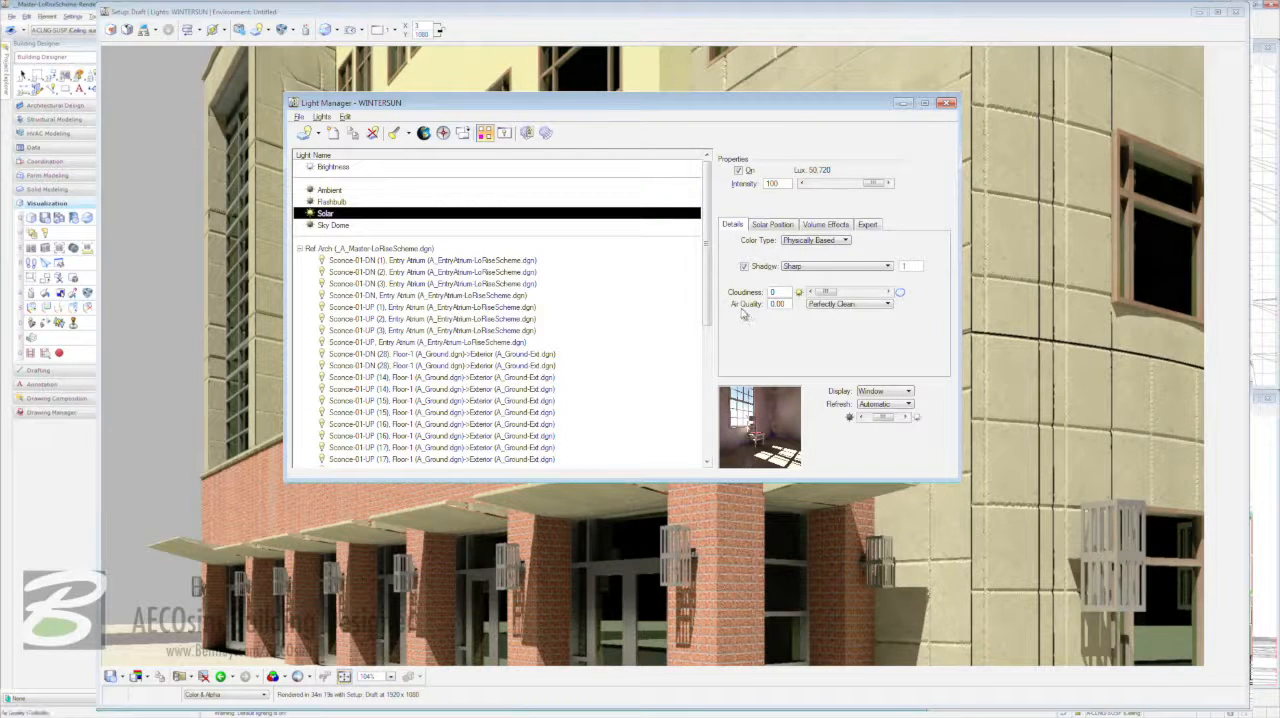
{"action": "left_click", "coordinate": [887, 305]}
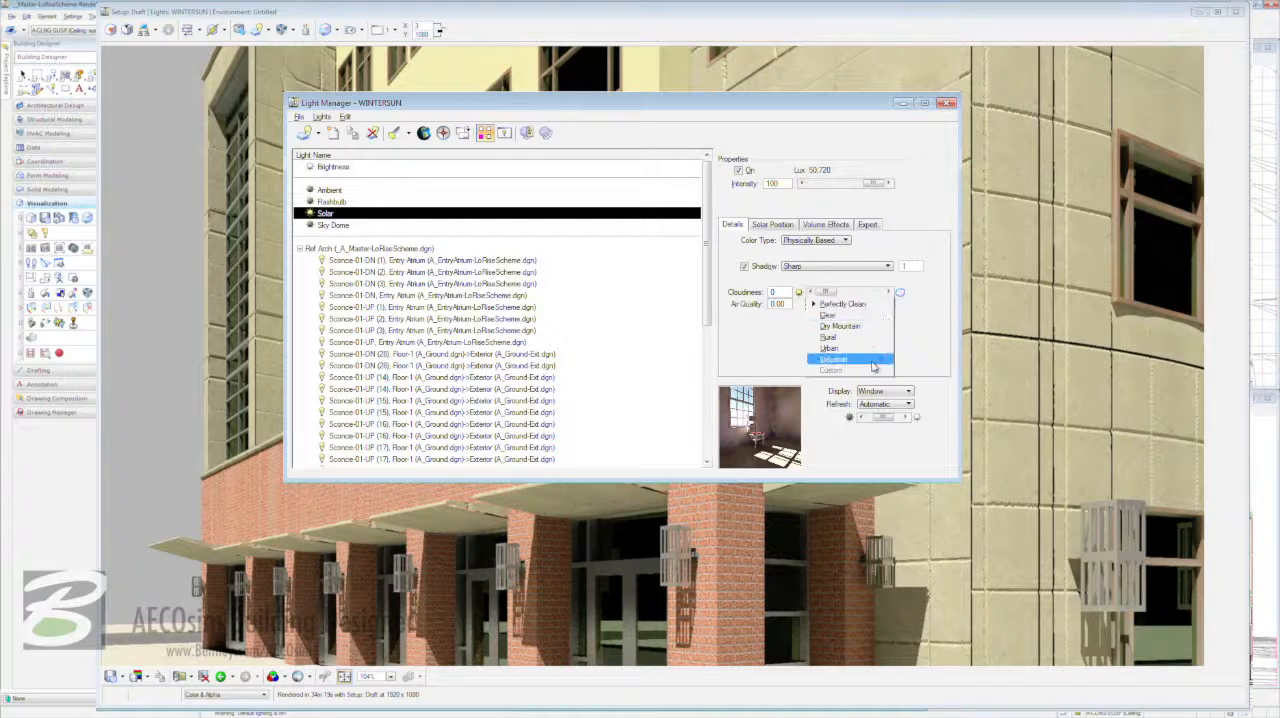
{"action": "left_click", "coordinate": [868, 304]}
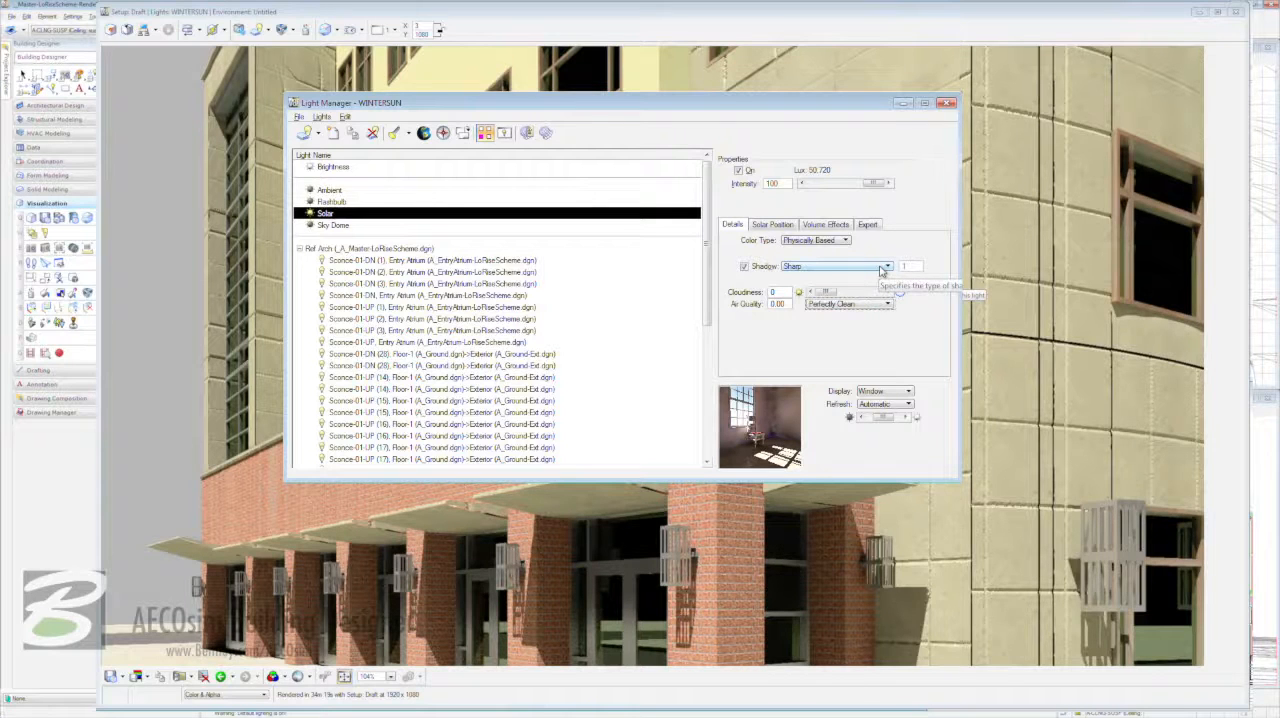
{"action": "left_click", "coordinate": [882, 268]}
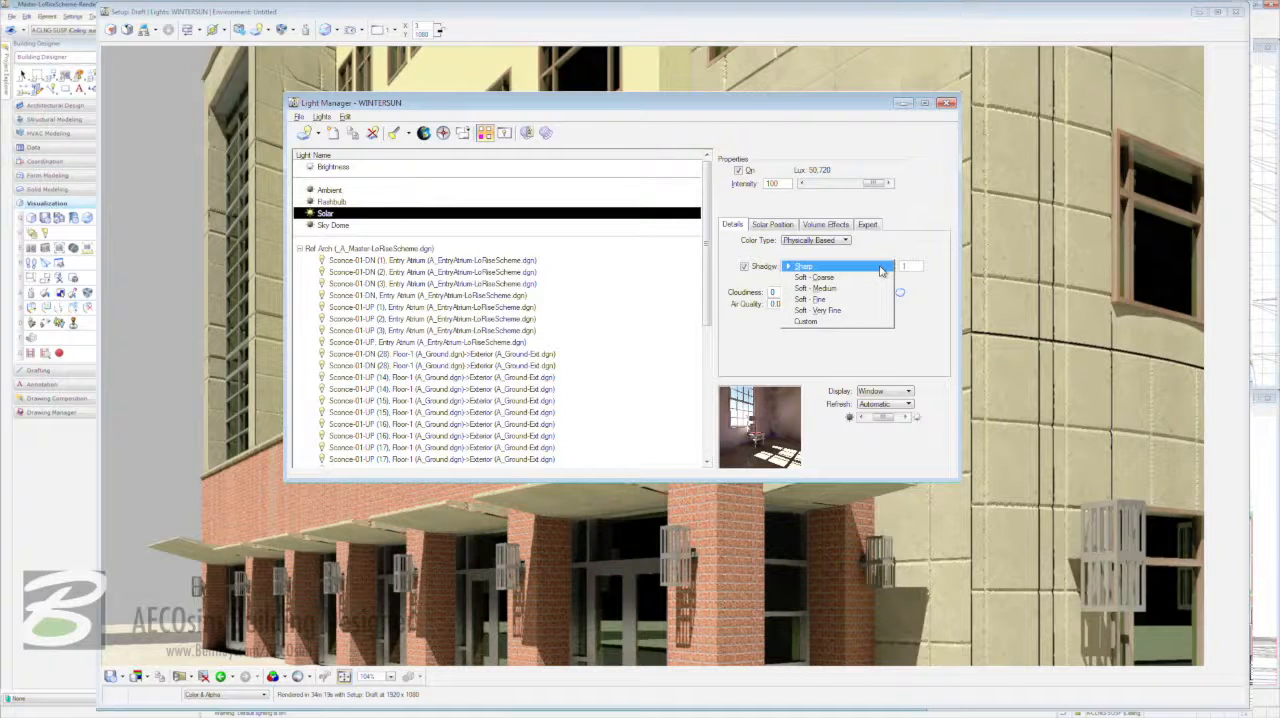
{"action": "left_click", "coordinate": [882, 268]}
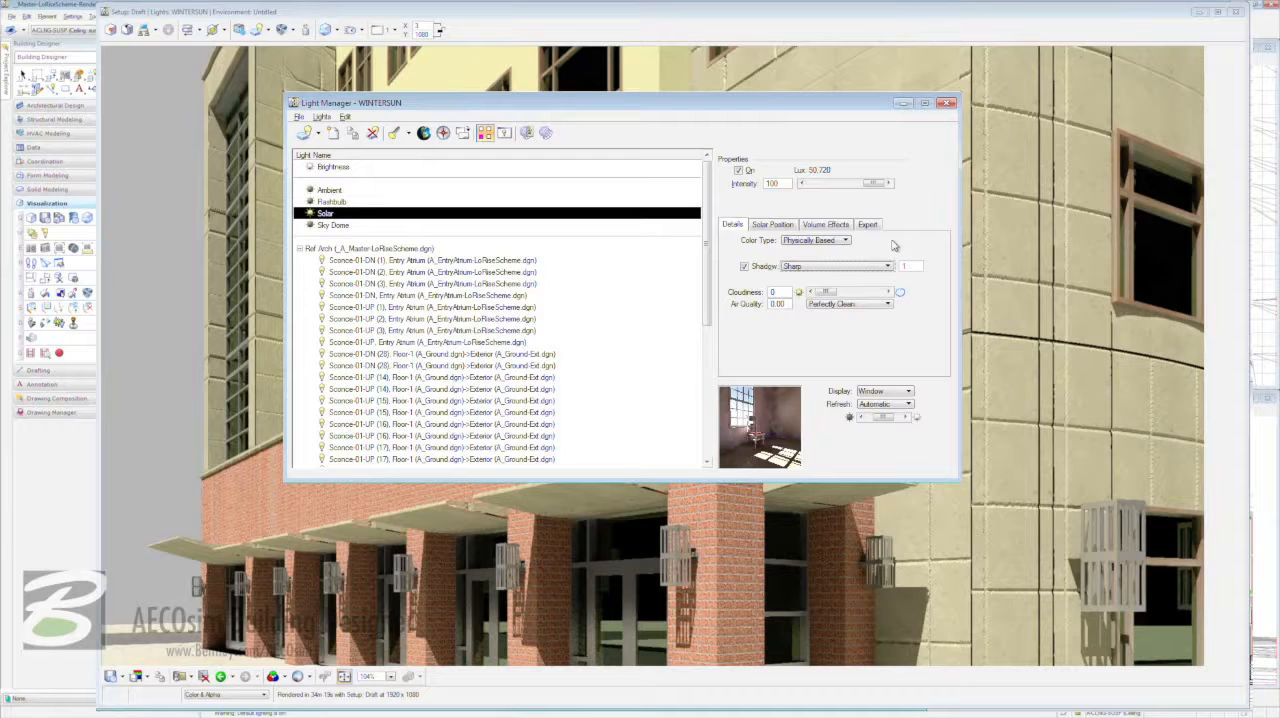
{"action": "left_click", "coordinate": [948, 104]}
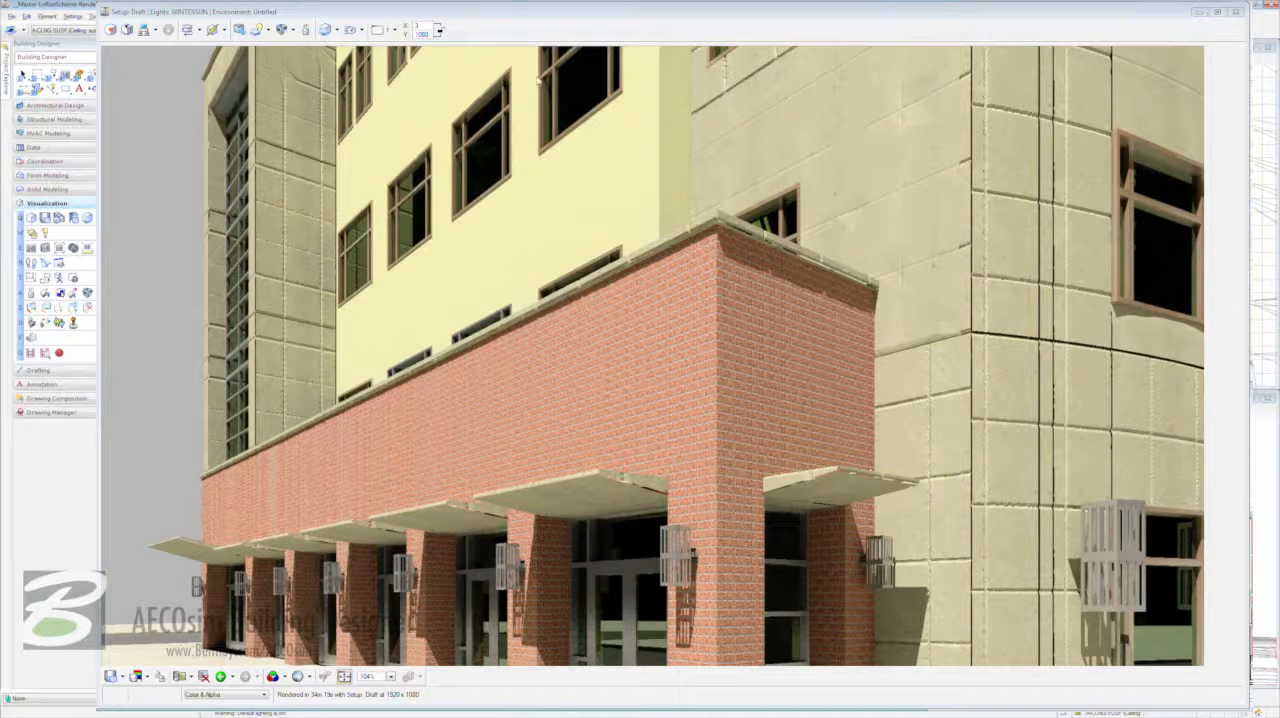
- Select the WINTERSUN light setup and the Physical Sky environment for the Luxology render
{"action": "left_click", "coordinate": [267, 31]}
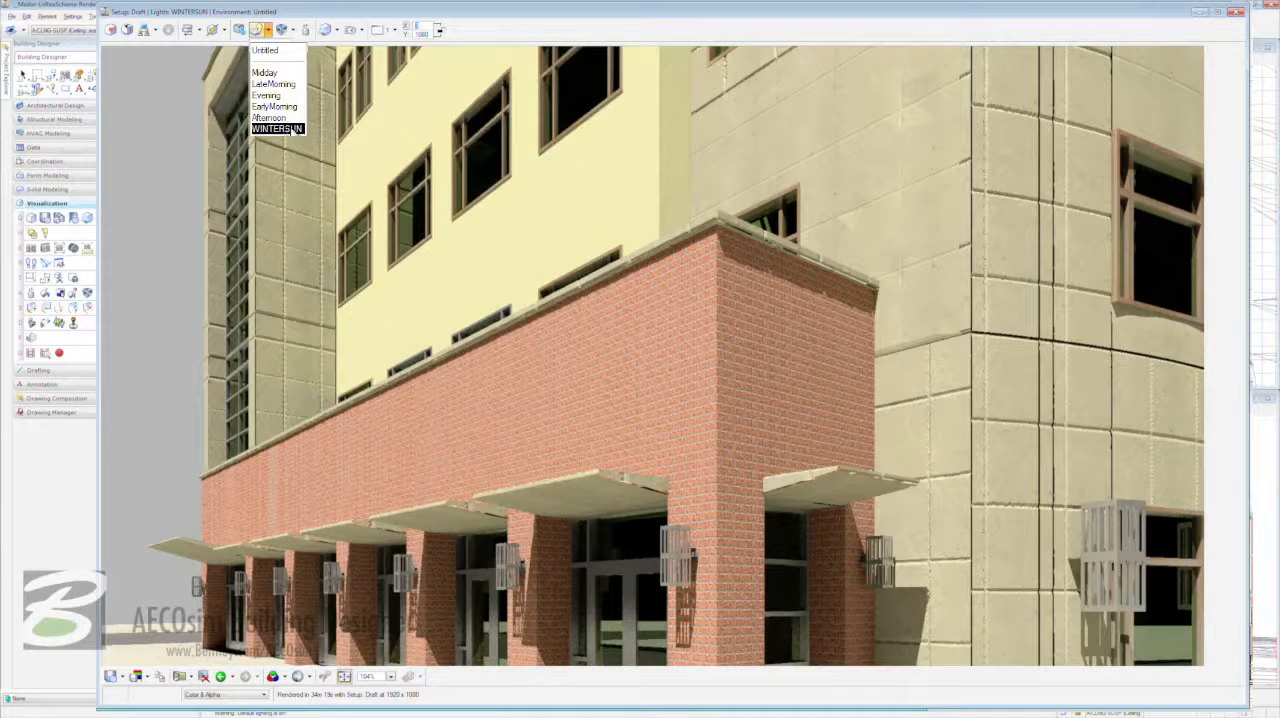
{"action": "left_click", "coordinate": [291, 130]}
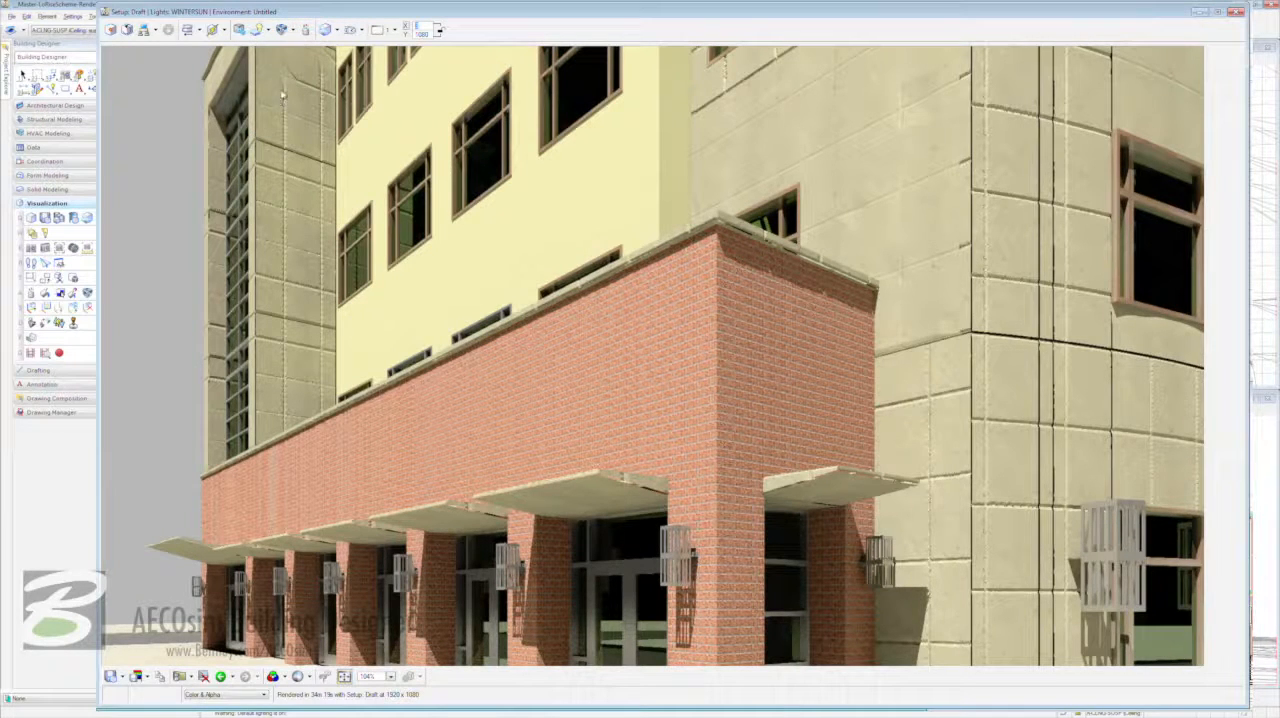
{"action": "left_click", "coordinate": [291, 30]}
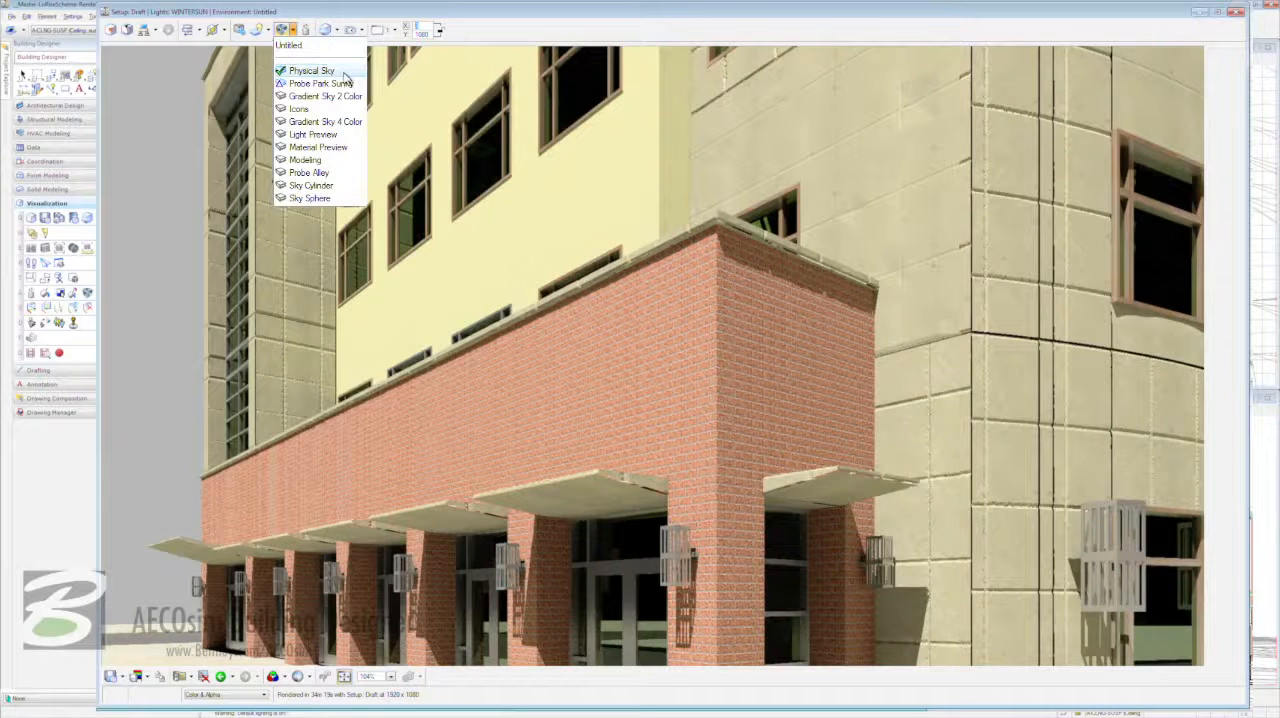
{"action": "left_click", "coordinate": [333, 70]}
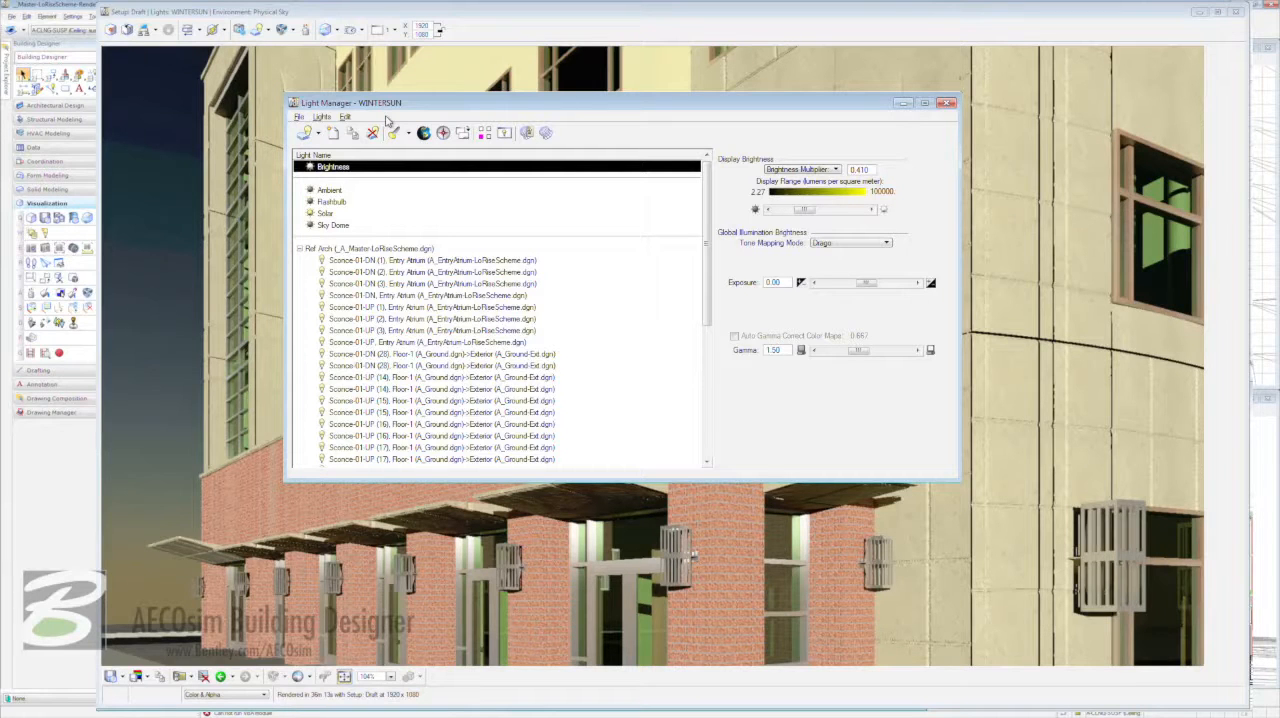
- Set the Solar light's time of day to 11:15 AM and close the Light Manager
{"action": "left_click", "coordinate": [322, 216]}
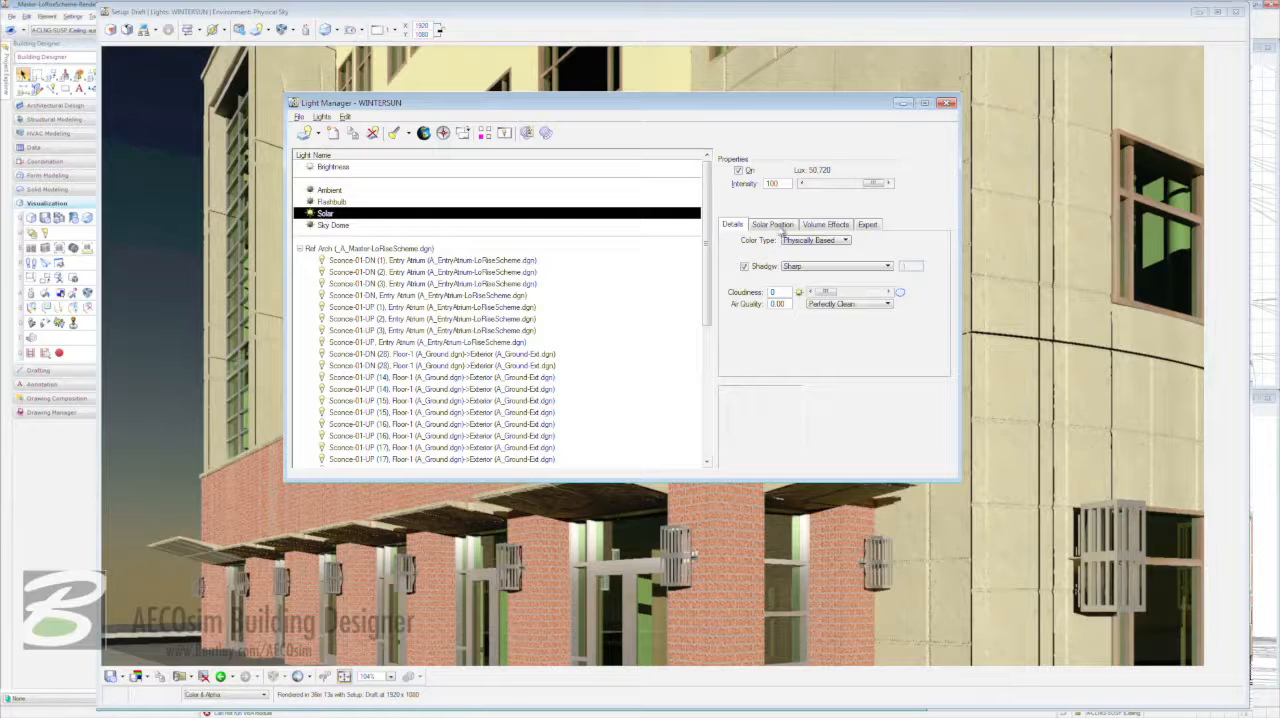
{"action": "left_click", "coordinate": [784, 226]}
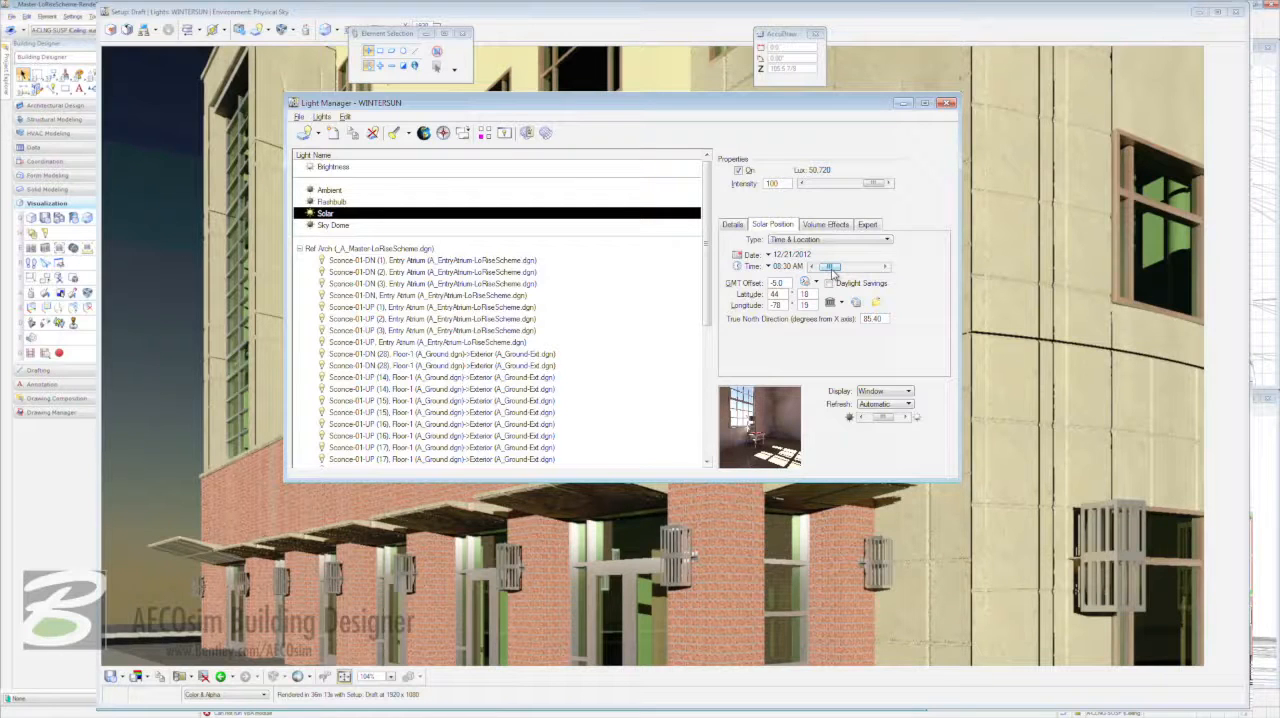
{"action": "left_click_drag", "start_coordinate": [833, 270], "coordinate": [845, 268]}
{"action": "left_click", "coordinate": [947, 104]}
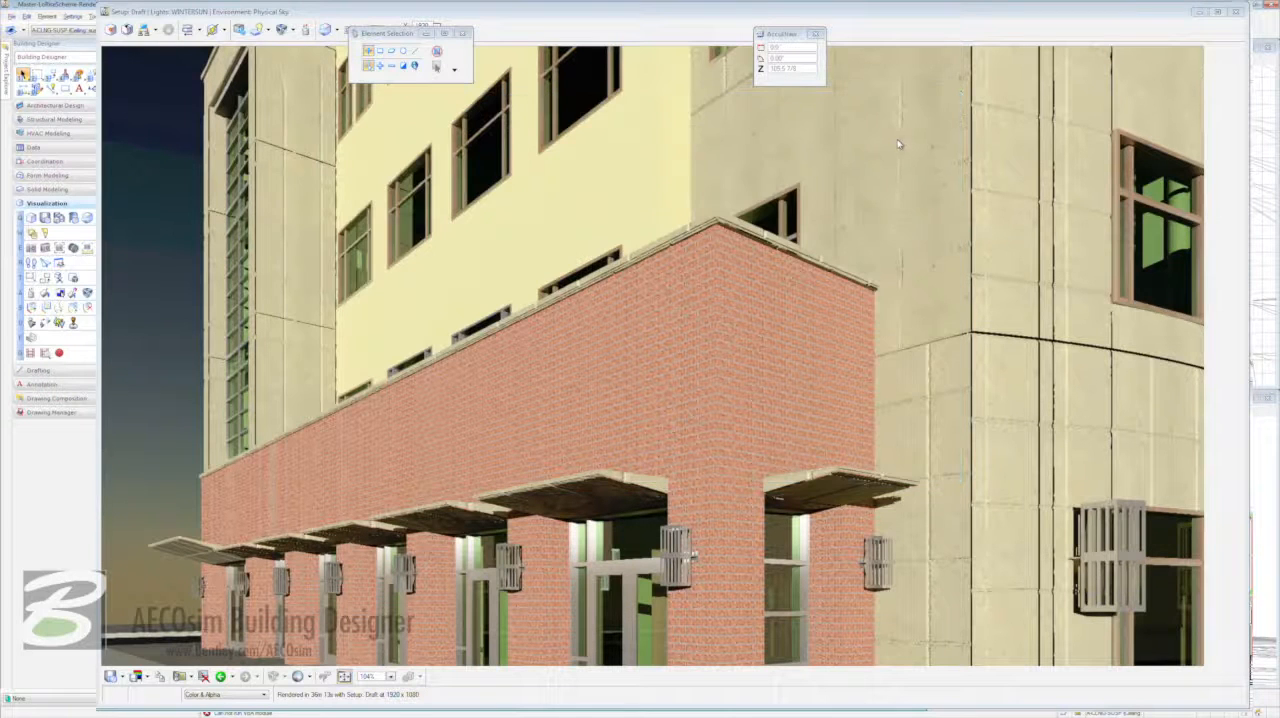
- Choose the Gradient Sky 4 Color environment for the Luxology render and render the view
{"action": "left_click", "coordinate": [445, 11]}
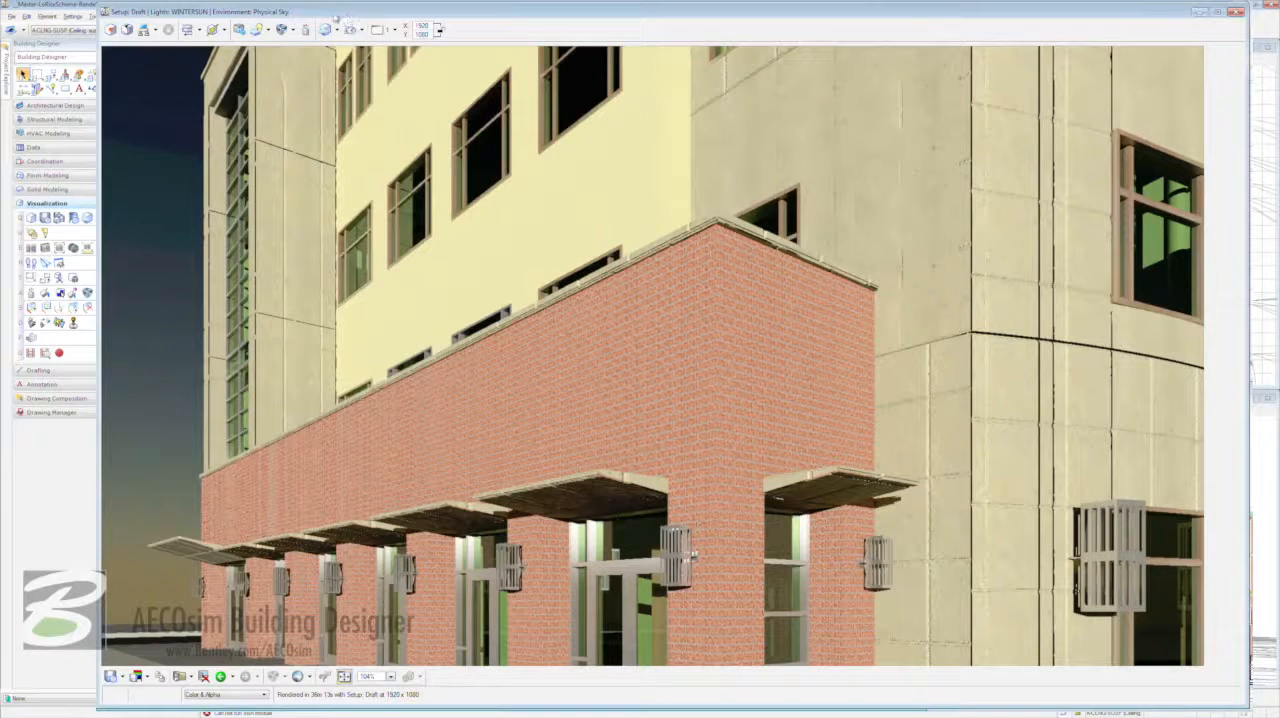
{"action": "left_click", "coordinate": [291, 30]}
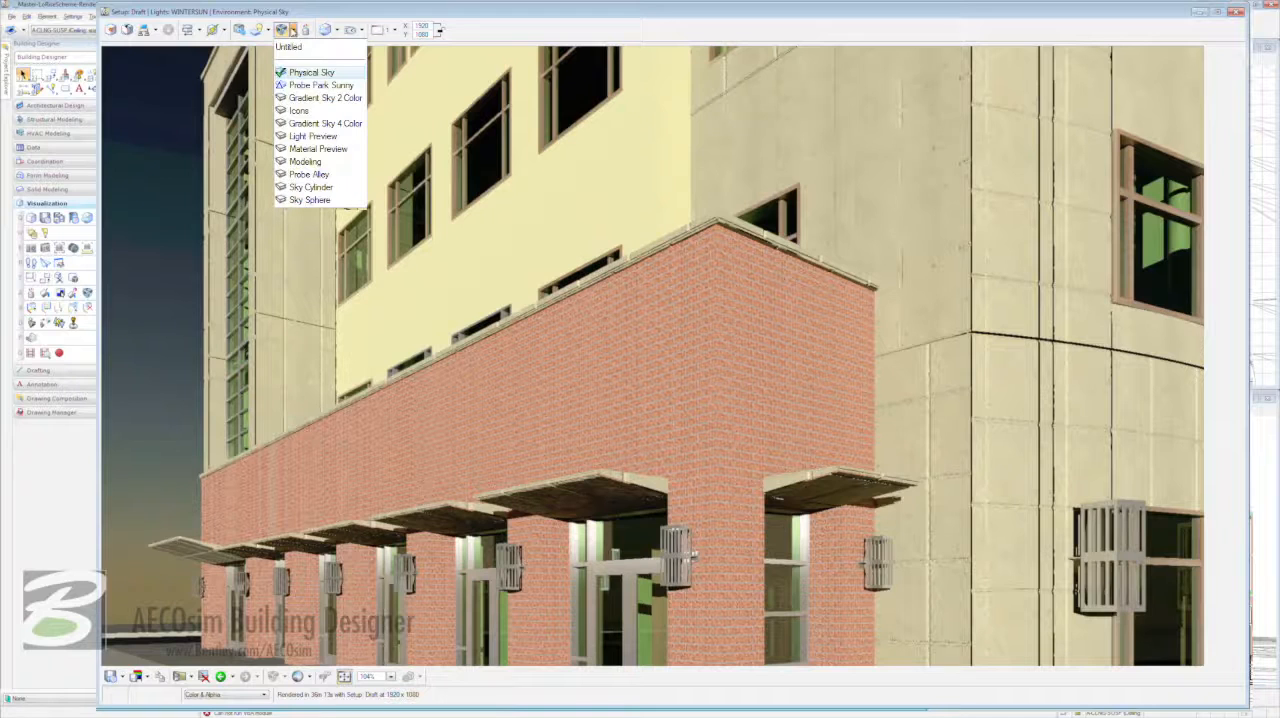
{"action": "left_click", "coordinate": [349, 125]}
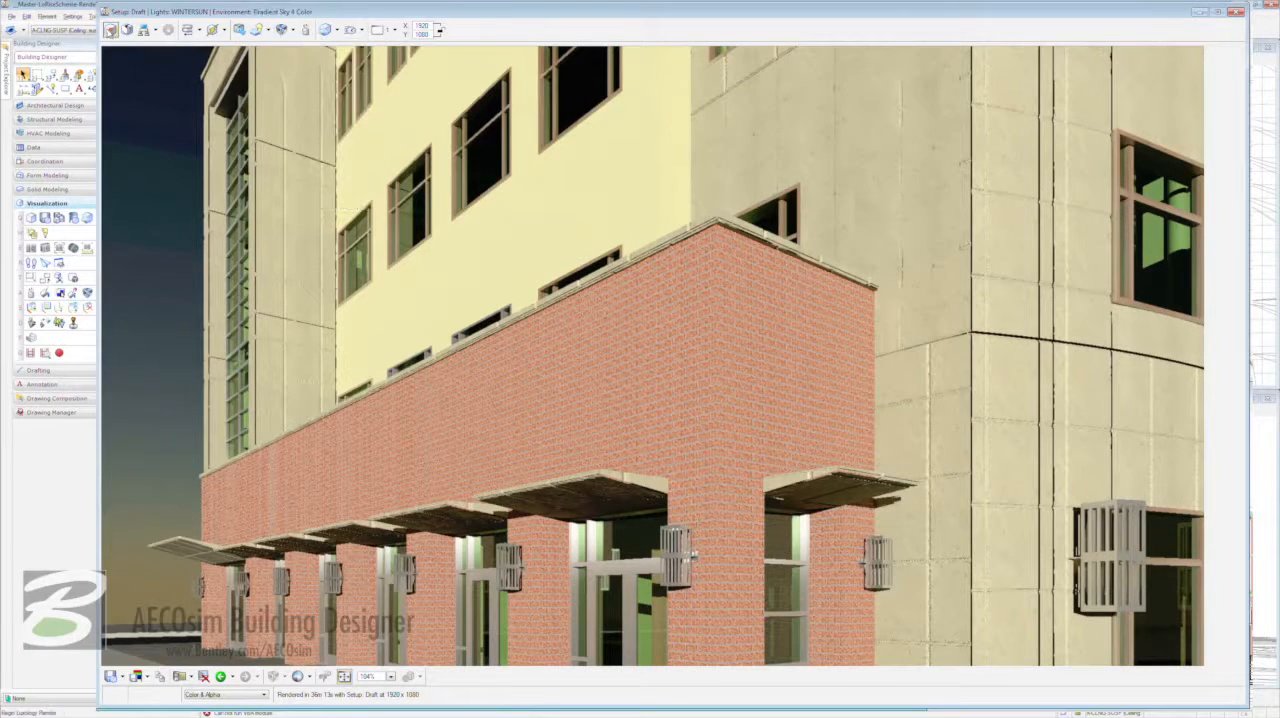
{"action": "left_click", "coordinate": [110, 30]}
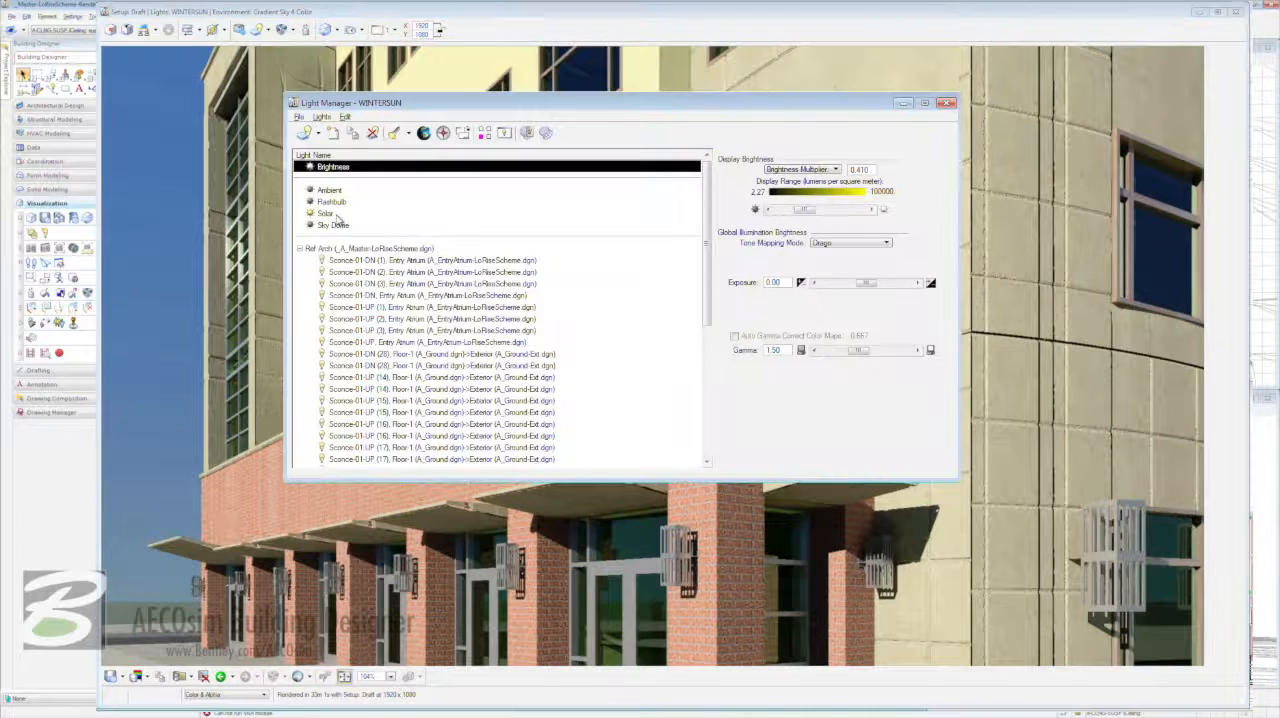
- Set the Solar light's time of day to 04:15 PM in the Light Manager
{"action": "left_click", "coordinate": [333, 215]}
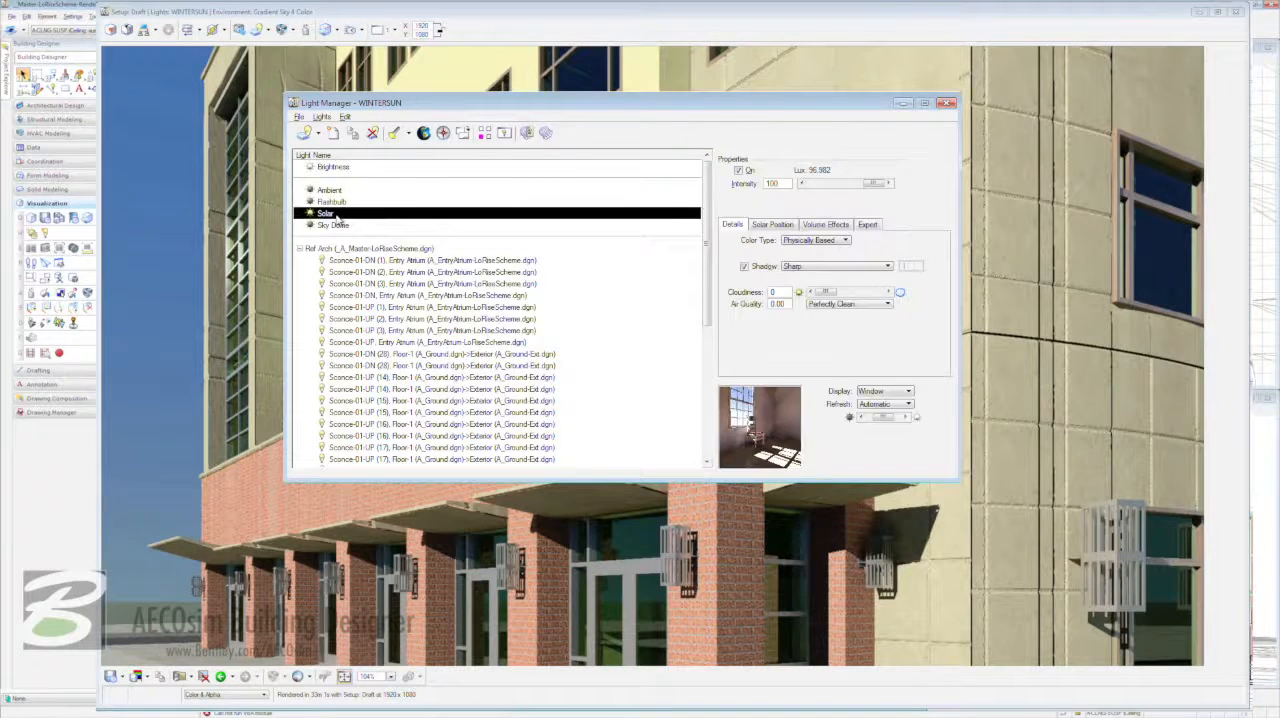
{"action": "left_click", "coordinate": [785, 225]}
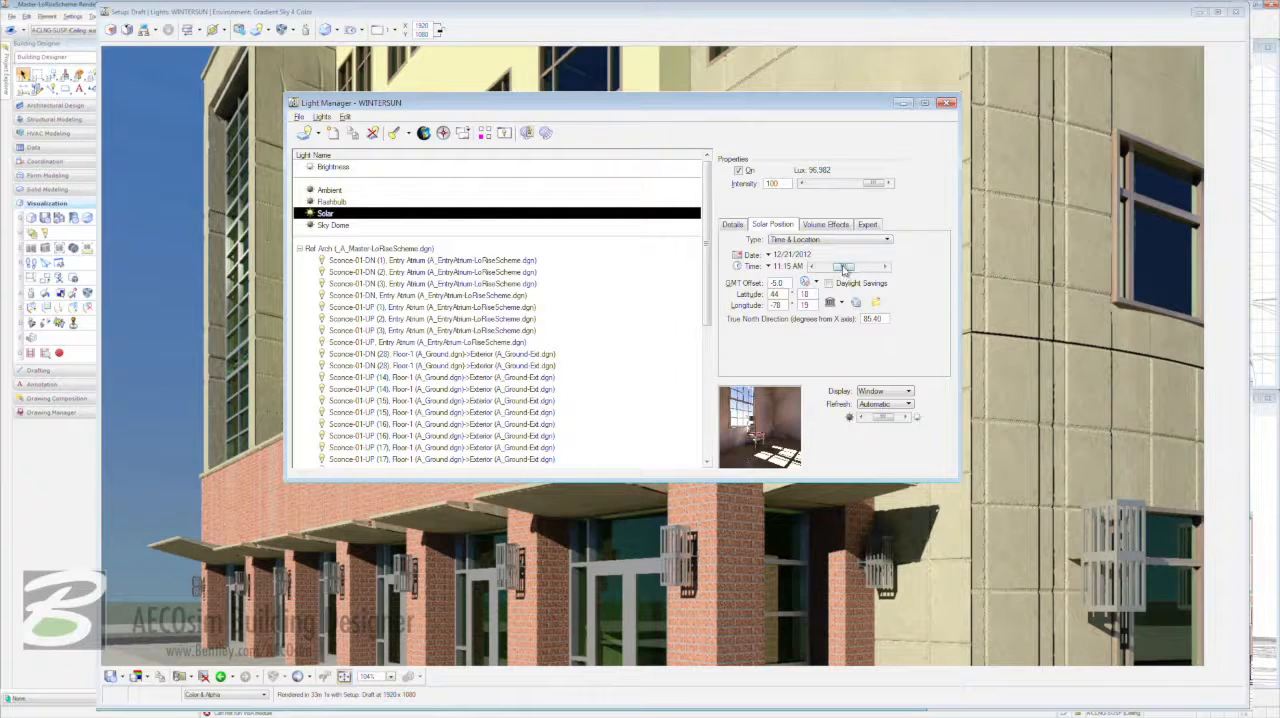
{"action": "left_click_drag", "start_coordinate": [845, 268], "coordinate": [872, 267]}
{"action": "type", "text": "15"}
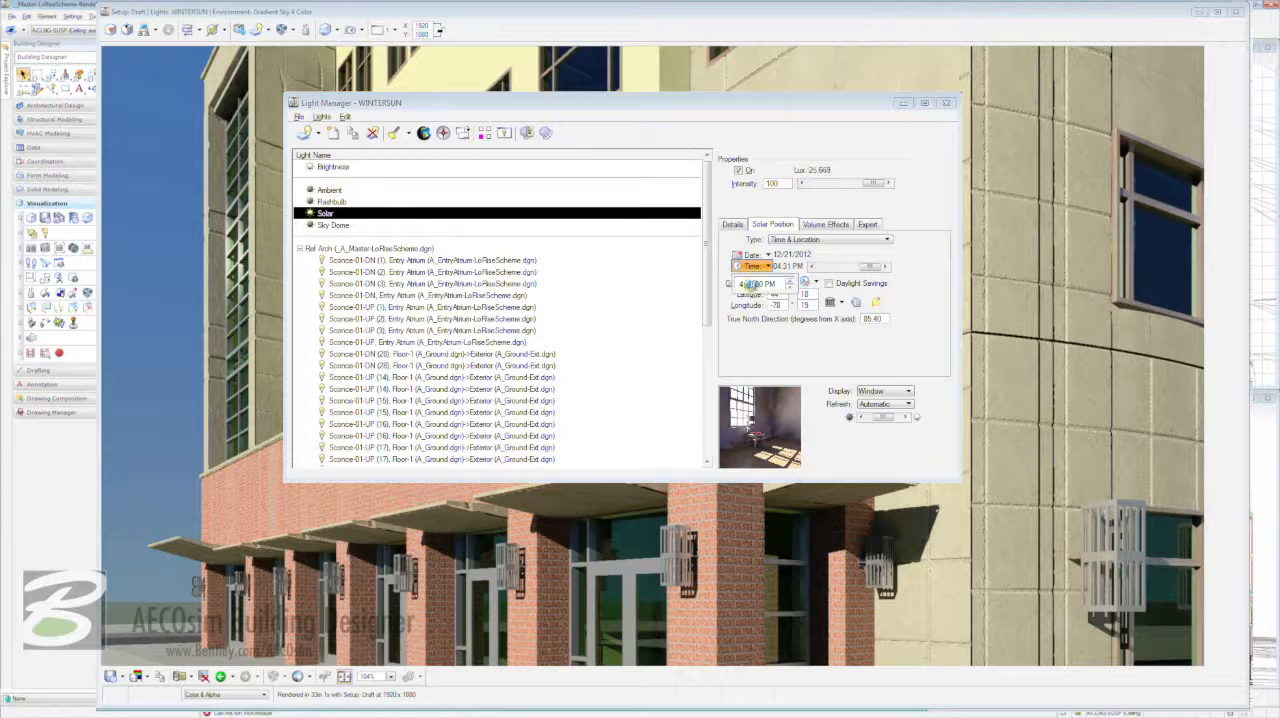
{"action": "left_click", "coordinate": [796, 351]}
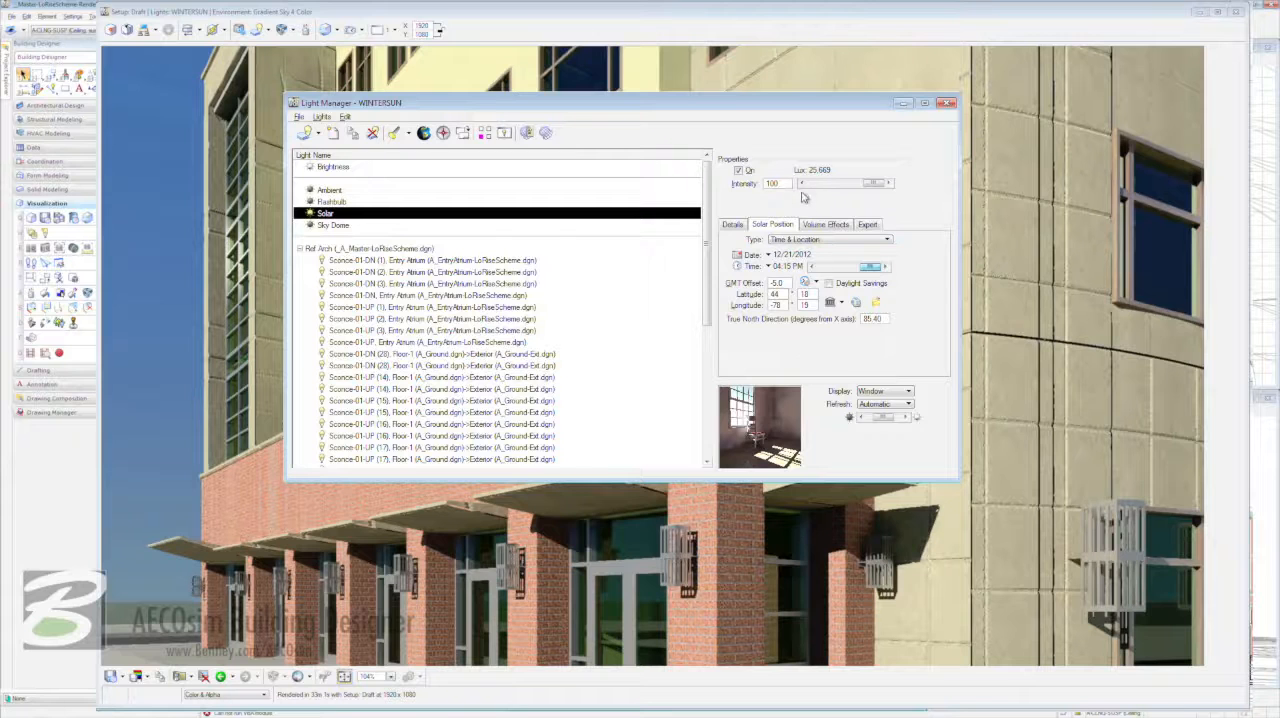
- Reduce the Solar light's intensity to 20 and close the Light Manager
{"action": "double_click", "coordinate": [772, 184]}
{"action": "type", "text": "20"}
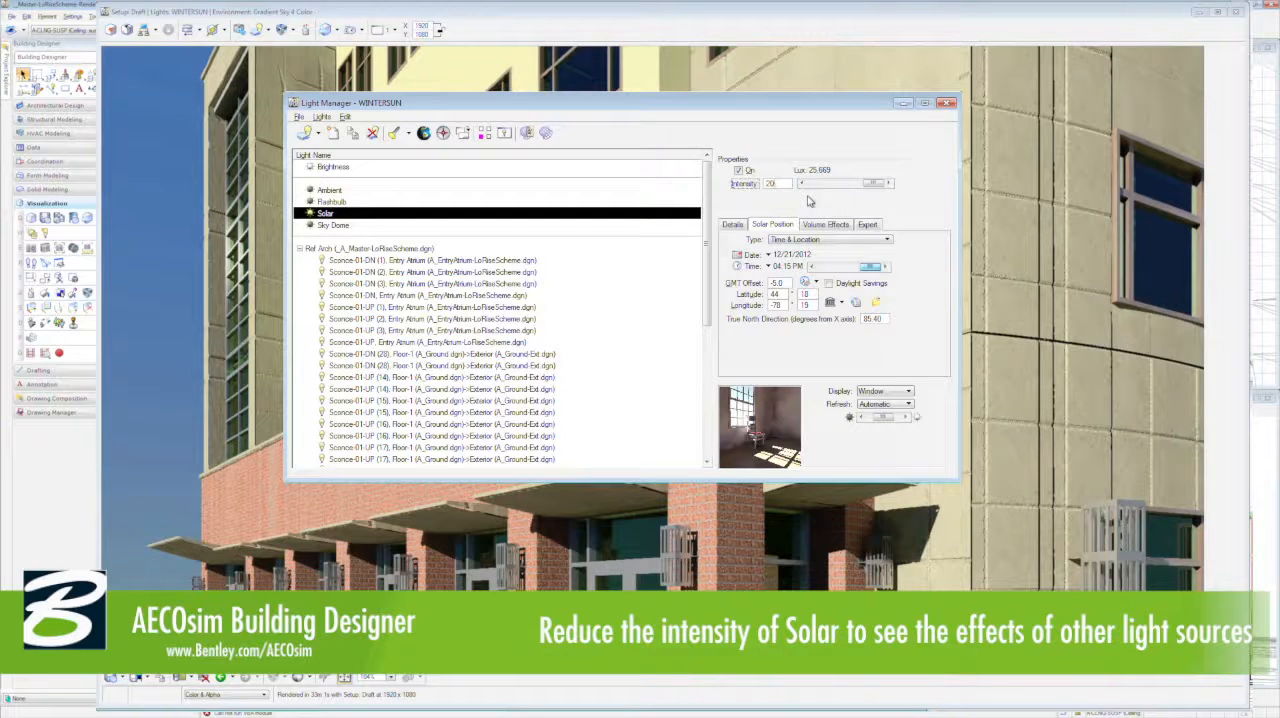
{"action": "key", "text": "Return"}
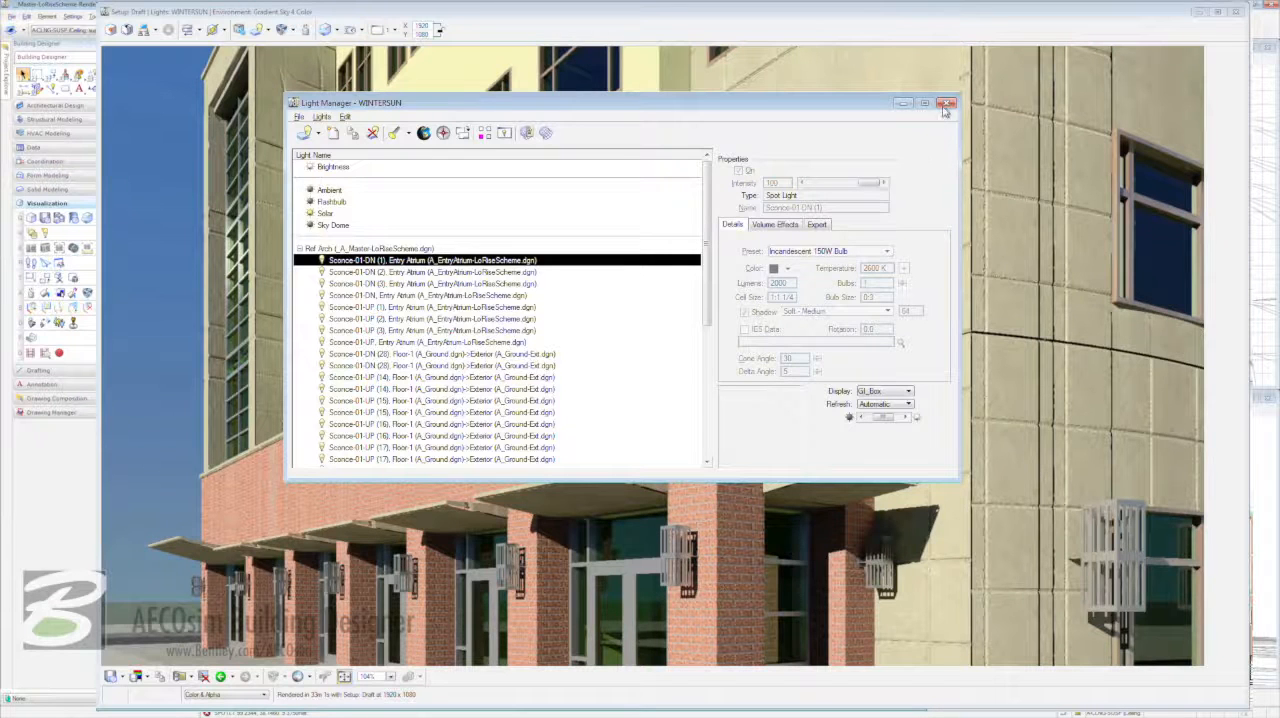
{"action": "left_click", "coordinate": [946, 104]}
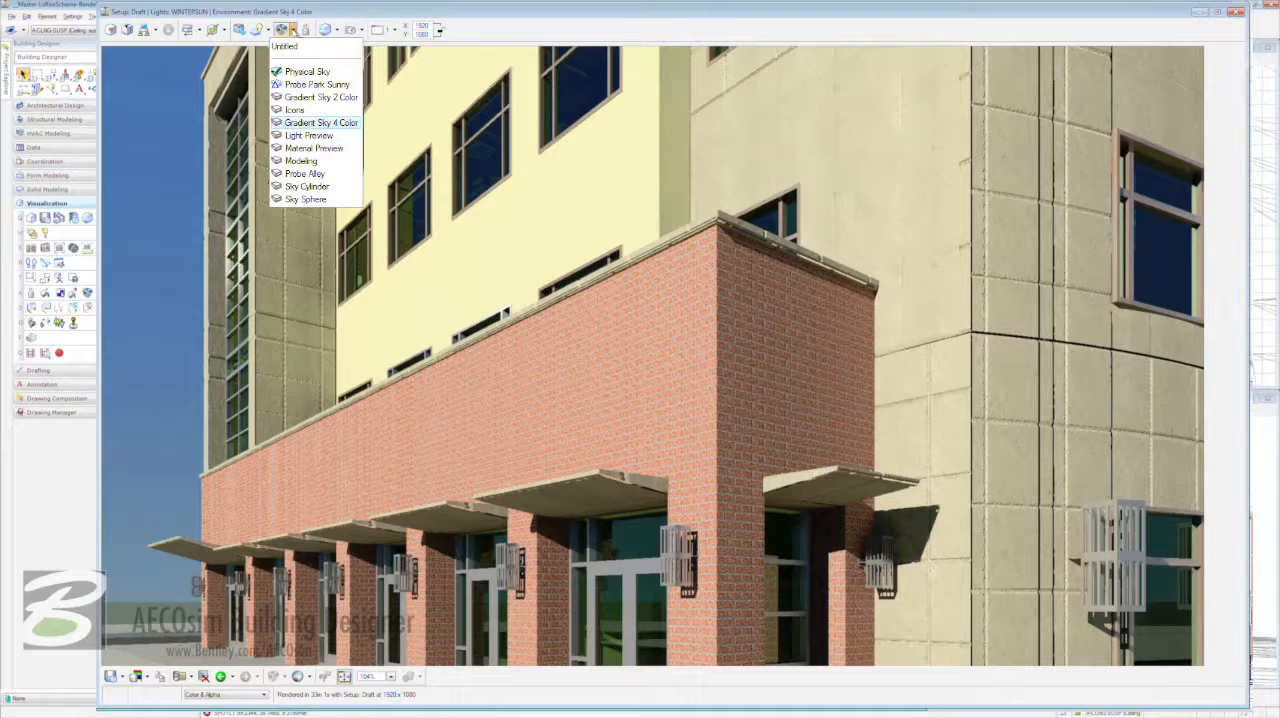
- Switch the render environment to Physical Sky and render the view again
{"action": "left_click", "coordinate": [313, 71]}
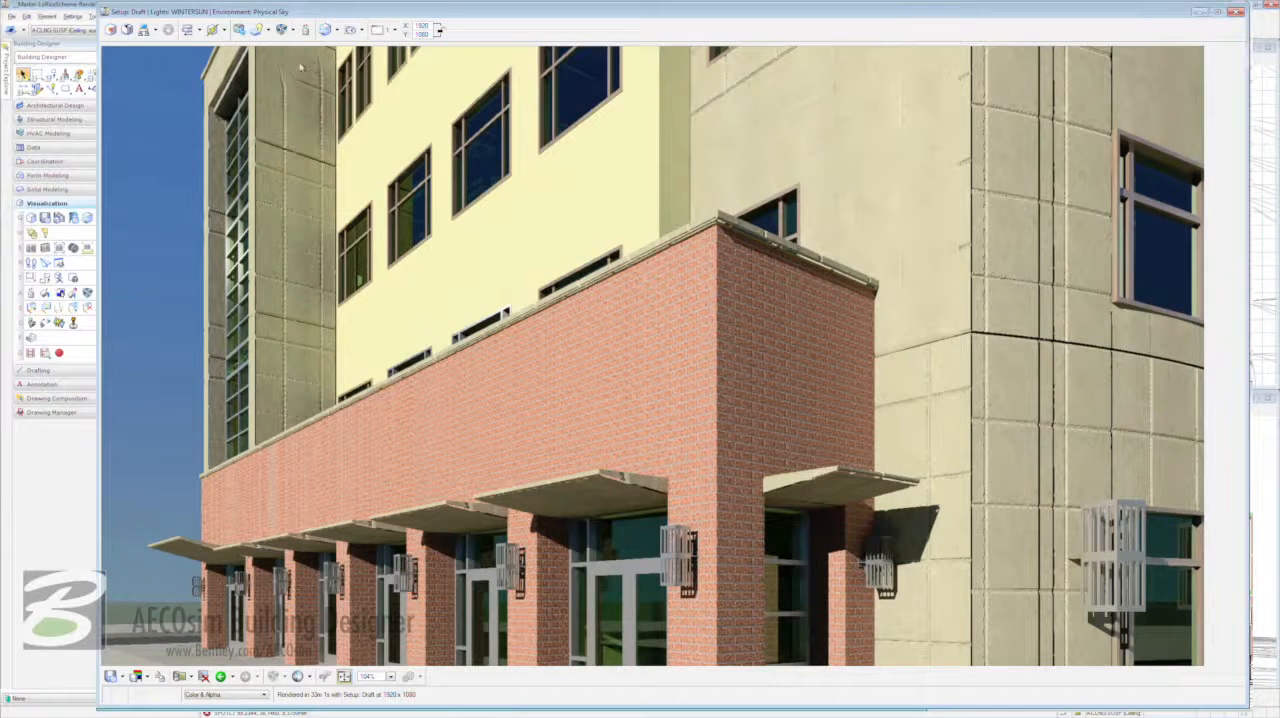
{"action": "left_click", "coordinate": [111, 31]}
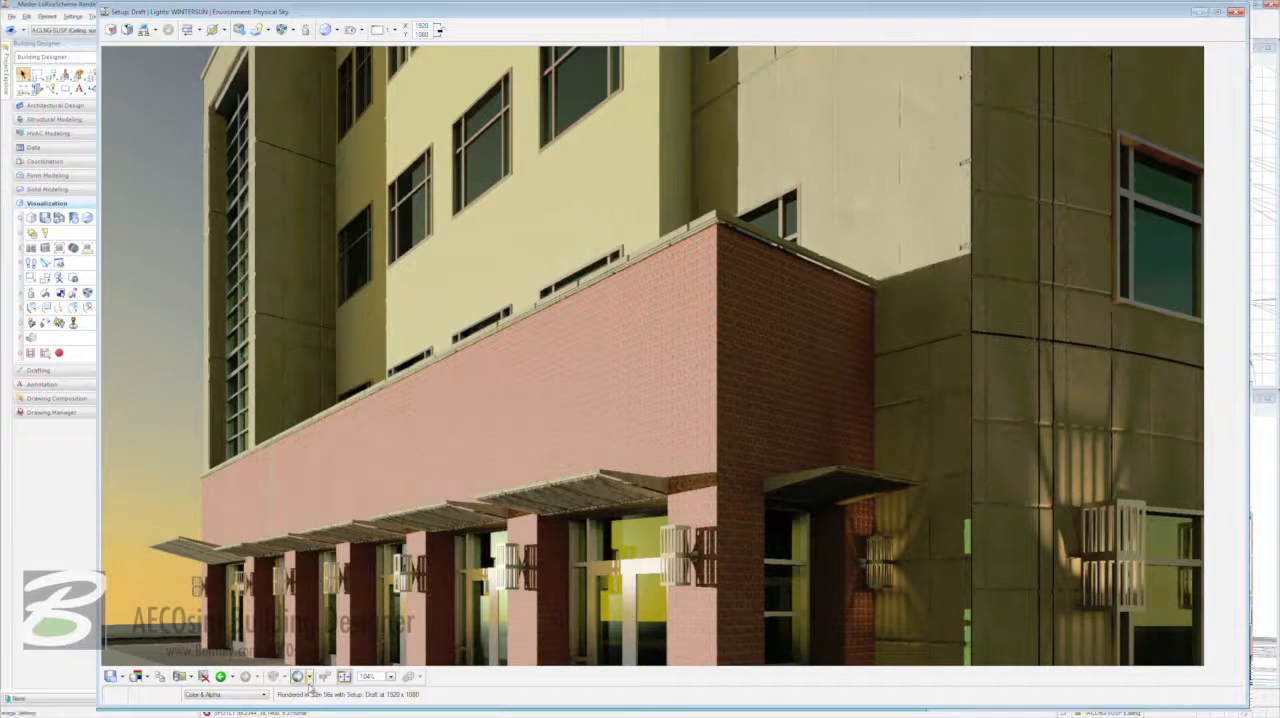
- Lower the rendered image's gamma to 1.09 in the display adjustments
{"action": "left_click", "coordinate": [309, 677]}
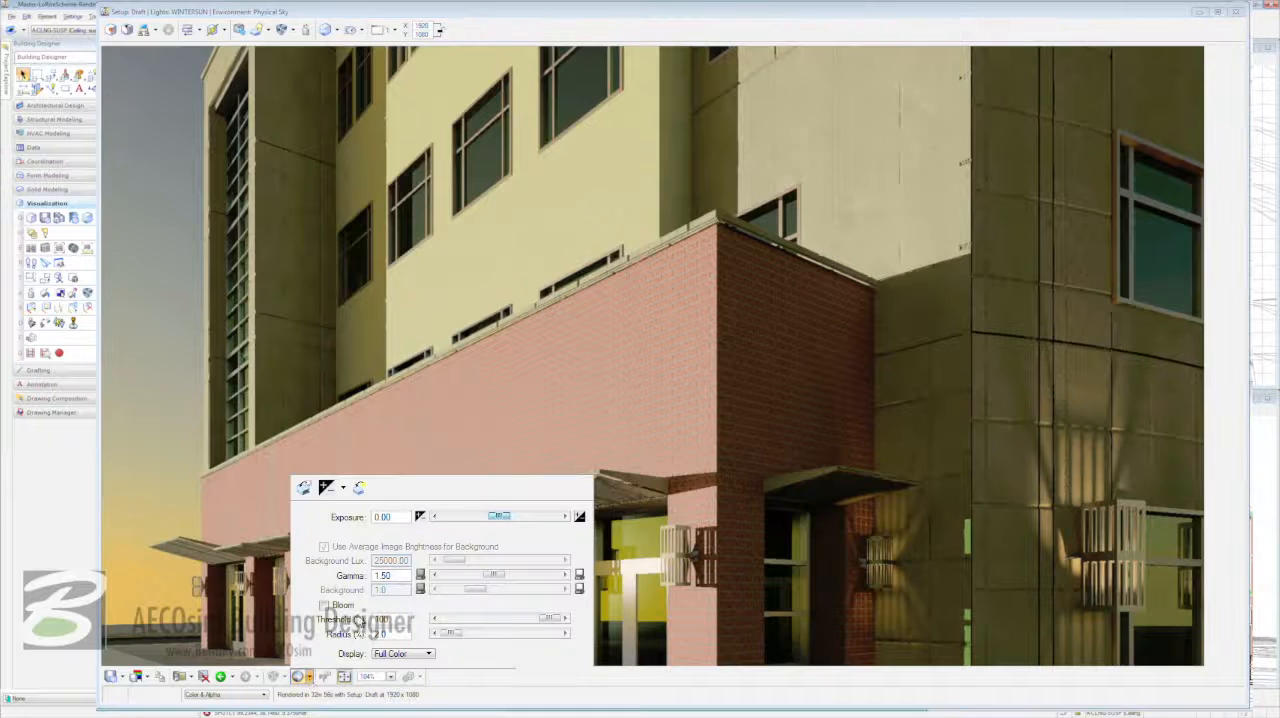
{"action": "left_click_drag", "start_coordinate": [496, 580], "coordinate": [480, 578]}
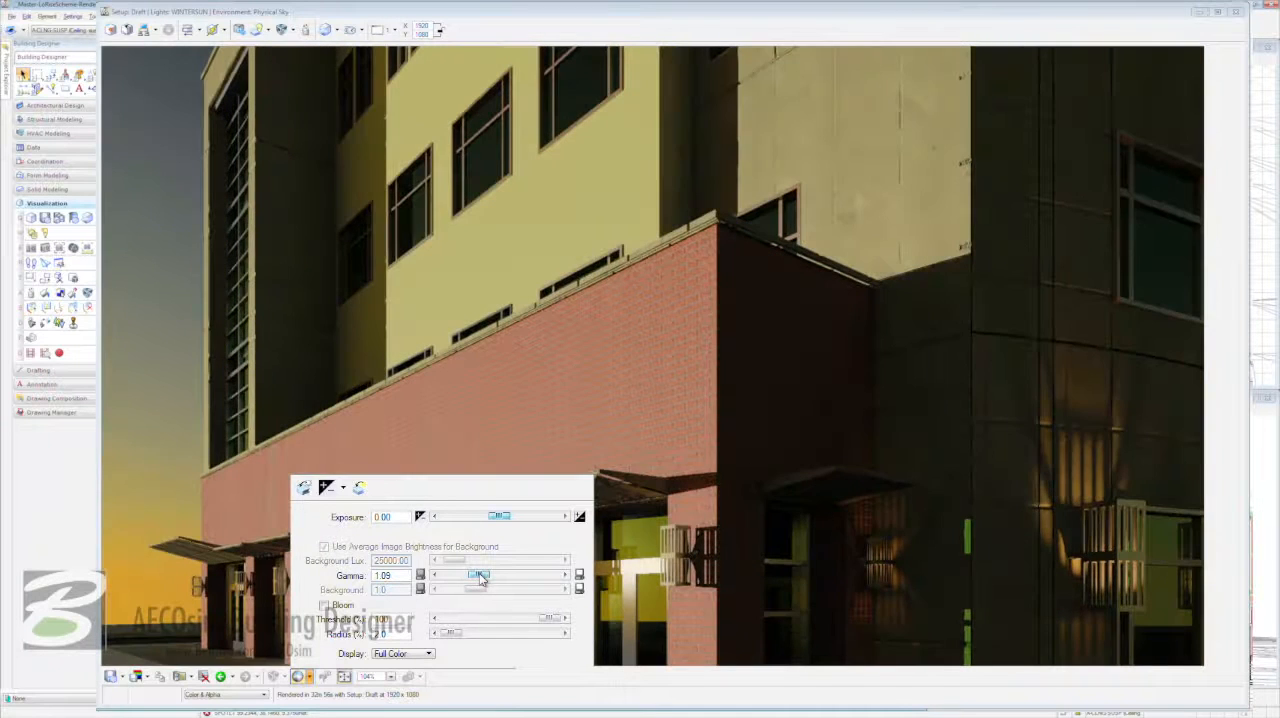